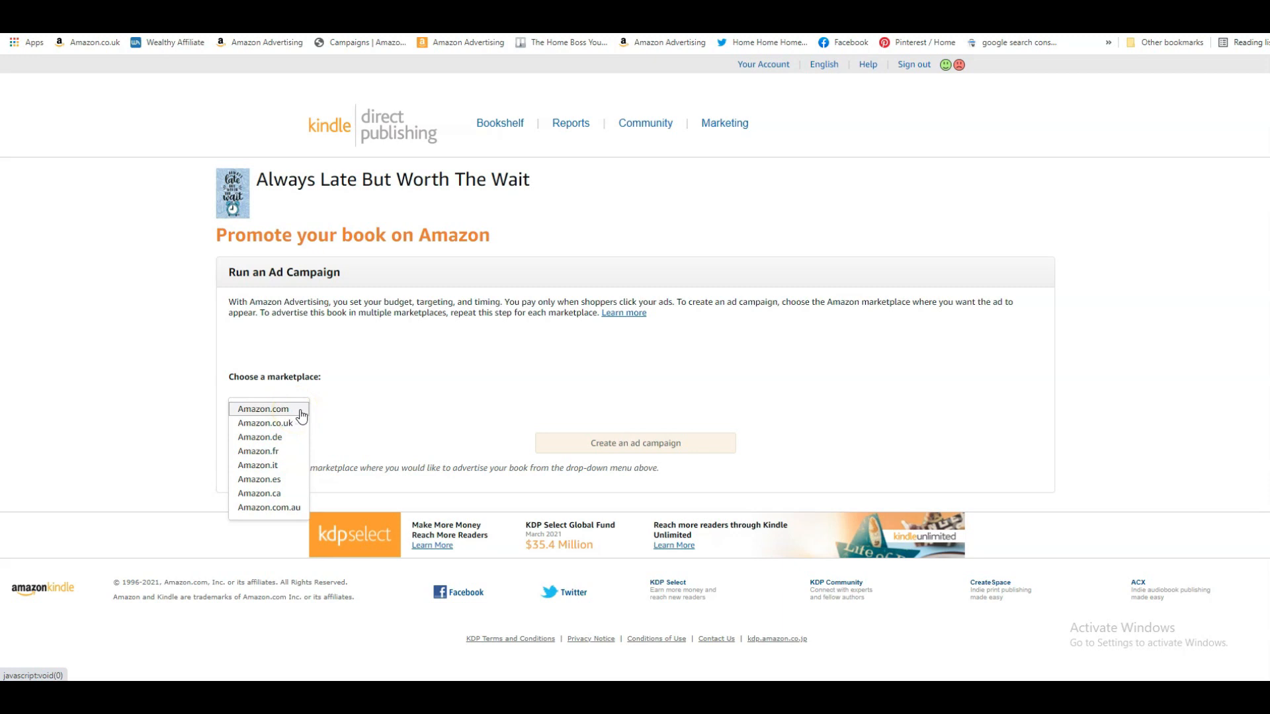
Start a Sponsored Products ad campaign for the book on the Amazon.com marketplace
click(300, 411)
click(610, 442)
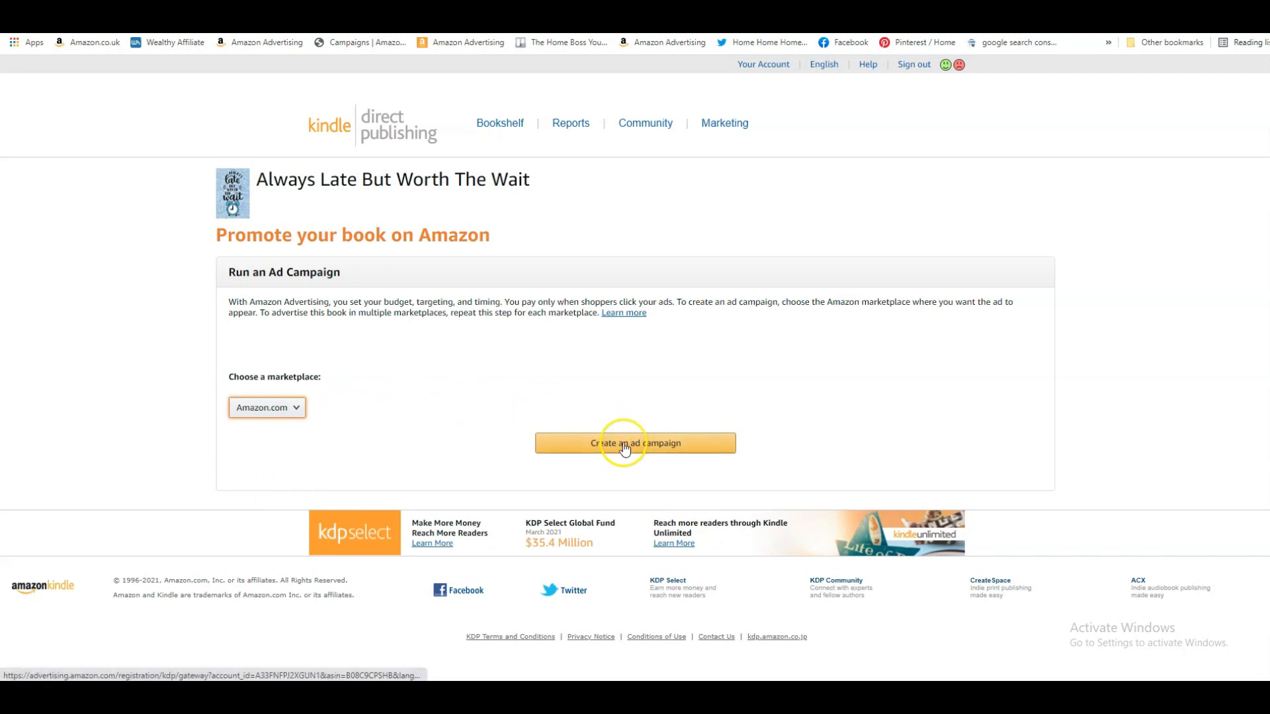
click(628, 442)
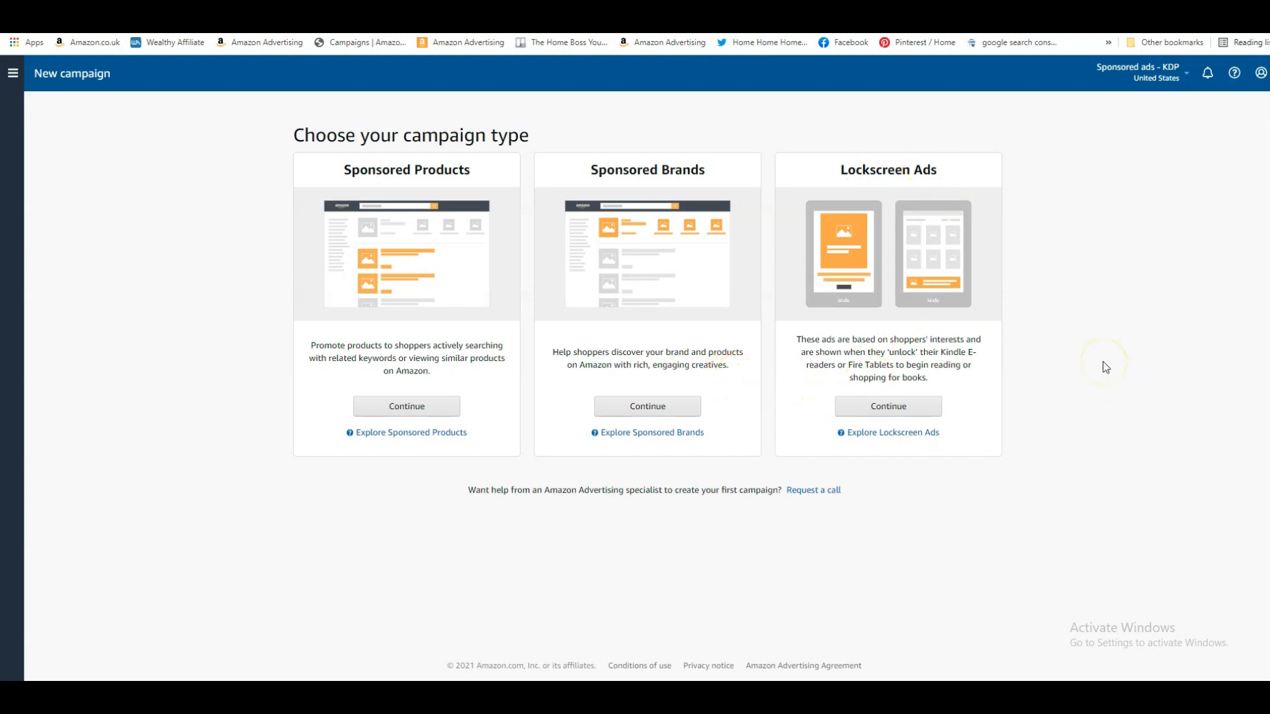
click(404, 415)
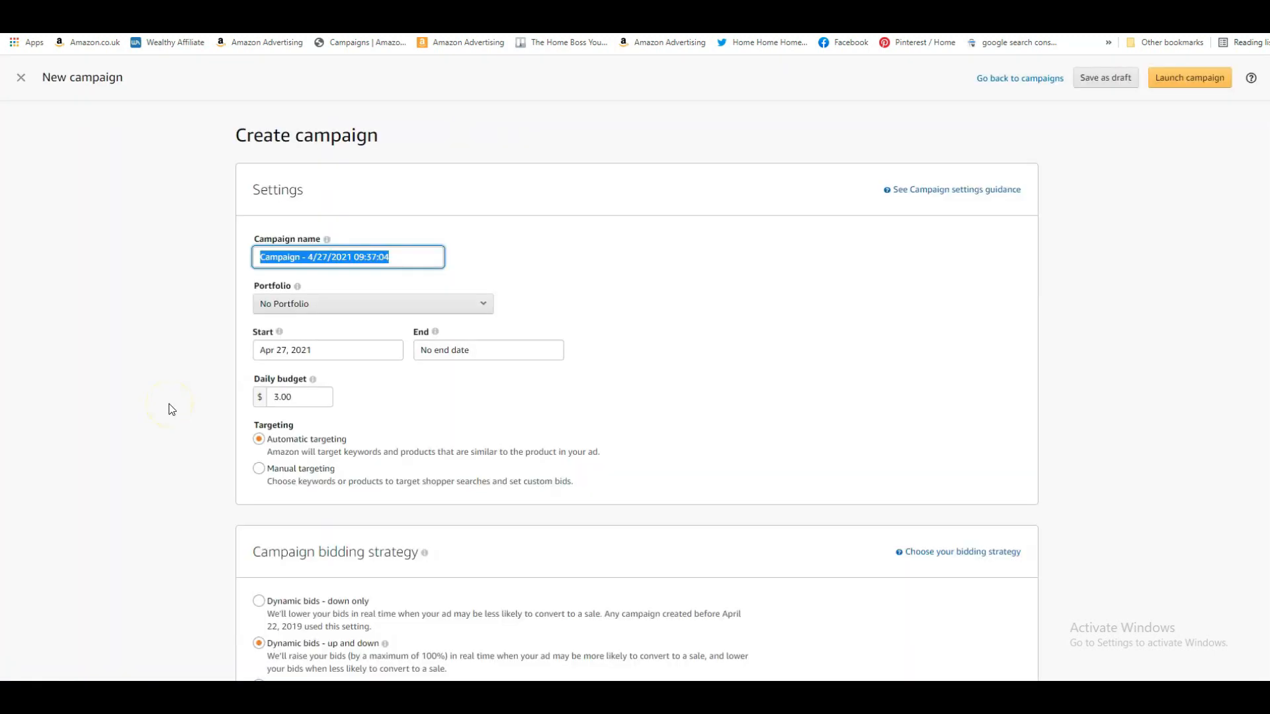
Name the campaign "always late manual" and set its targeting to Manual targeting
drag(410, 261, 171, 261)
text(alway)
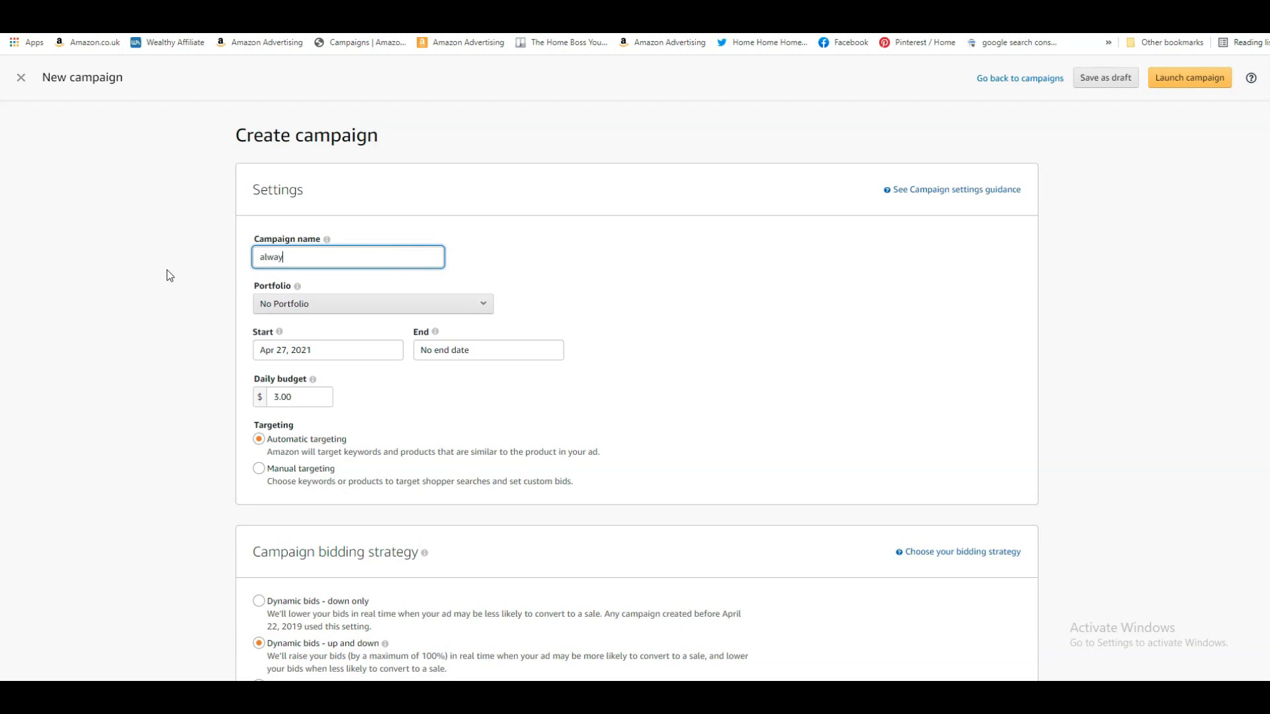
text(s late manual)
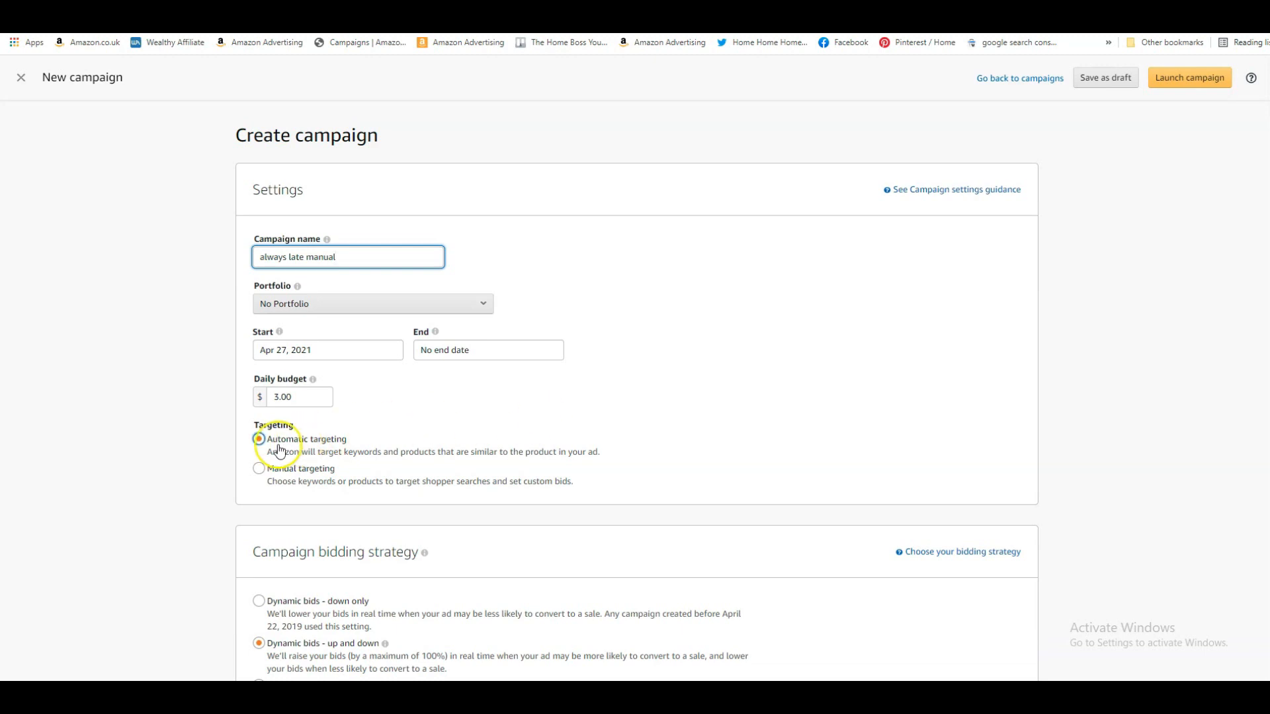
click(261, 472)
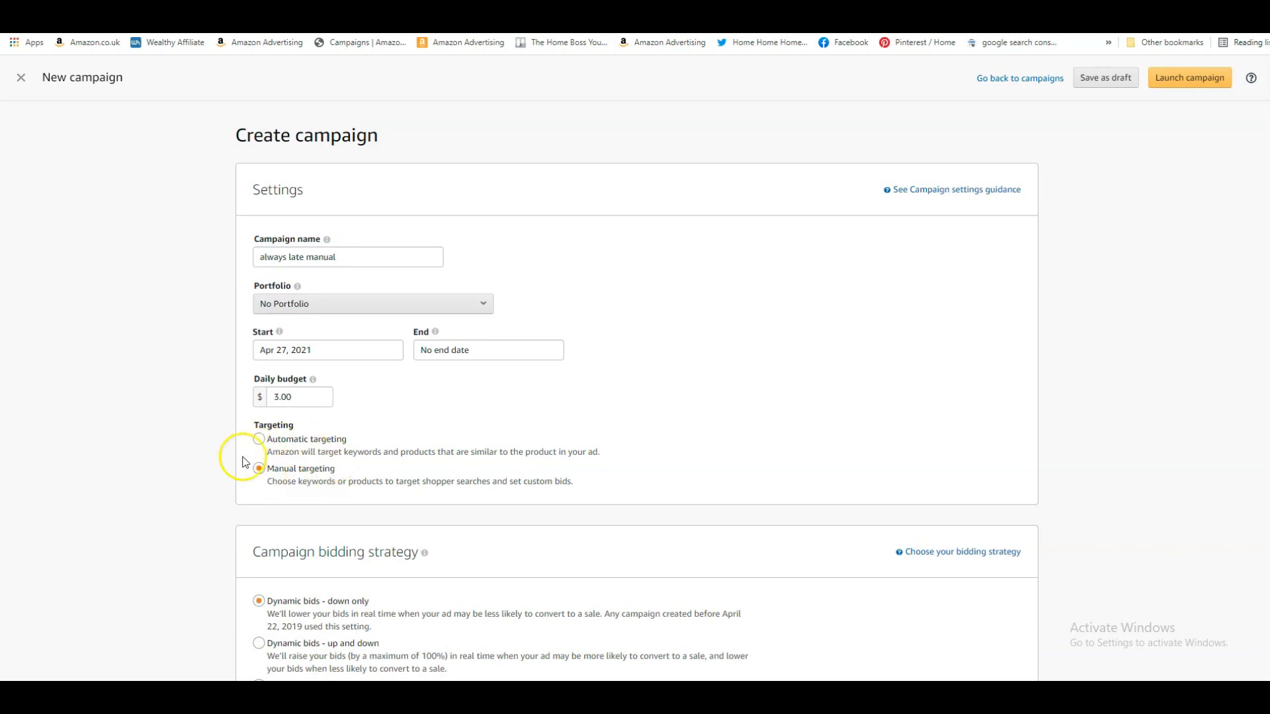
Set the campaign's ad format to Standard ad
scroll(222, 336, down, 2)
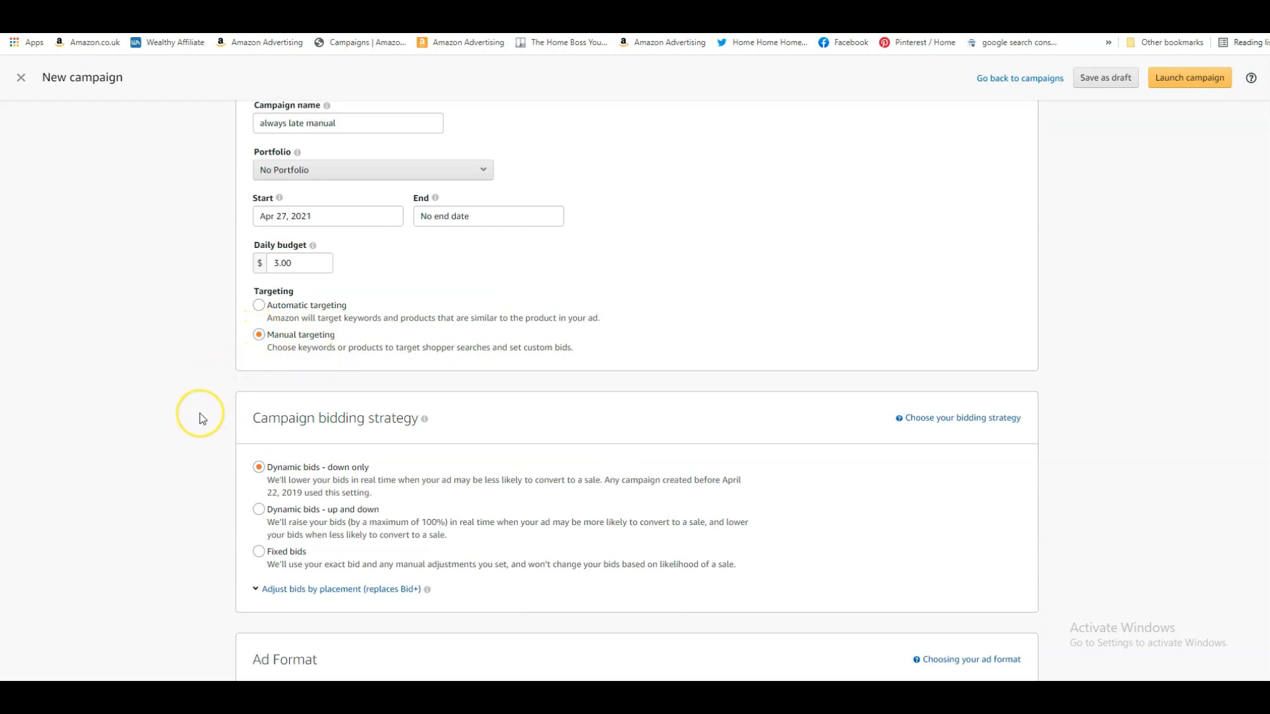
scroll(202, 418, down, 2)
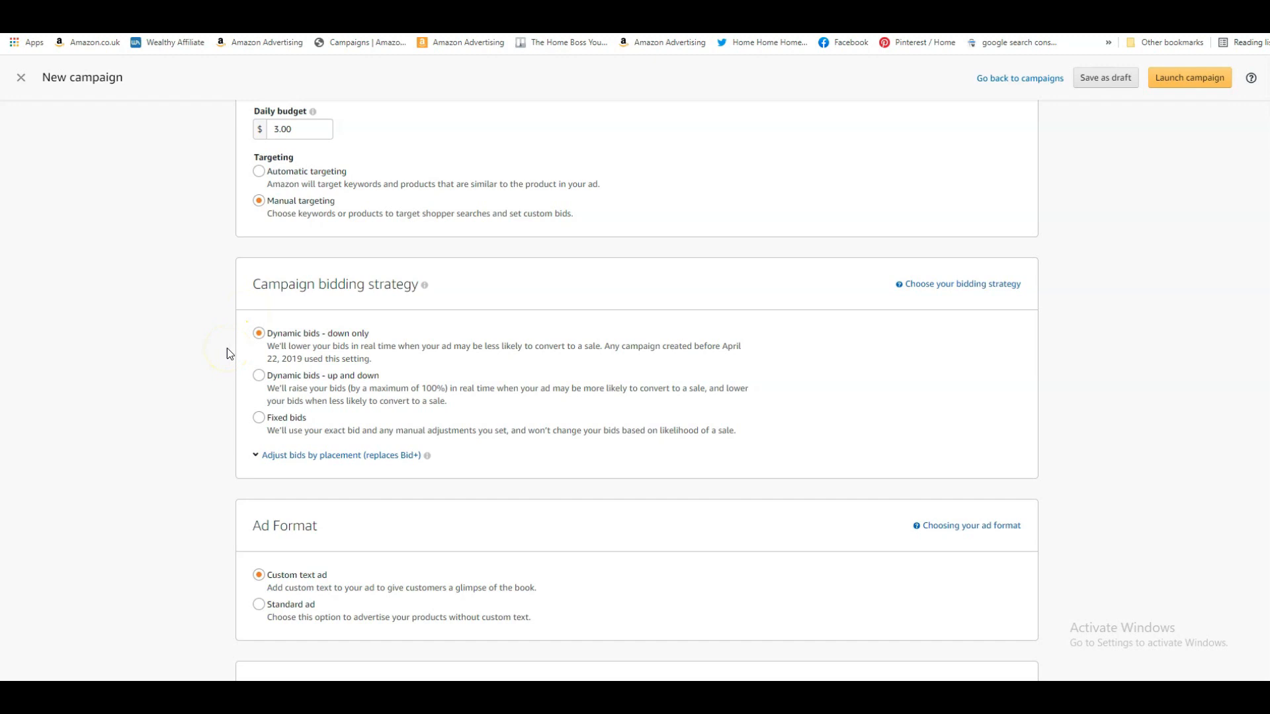
scroll(184, 399, down, 4)
click(294, 336)
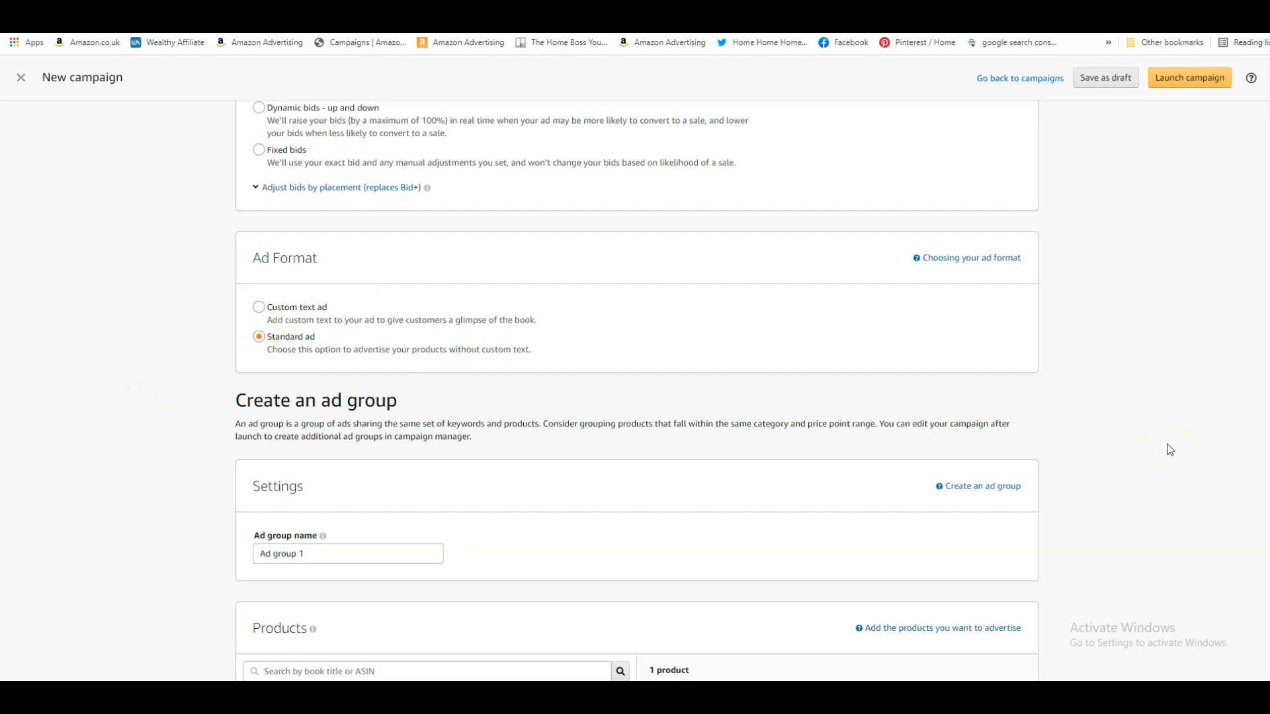
Look through the suggested keywords and switch keyword targeting to entering a custom keyword list
scroll(1170, 450, down, 9)
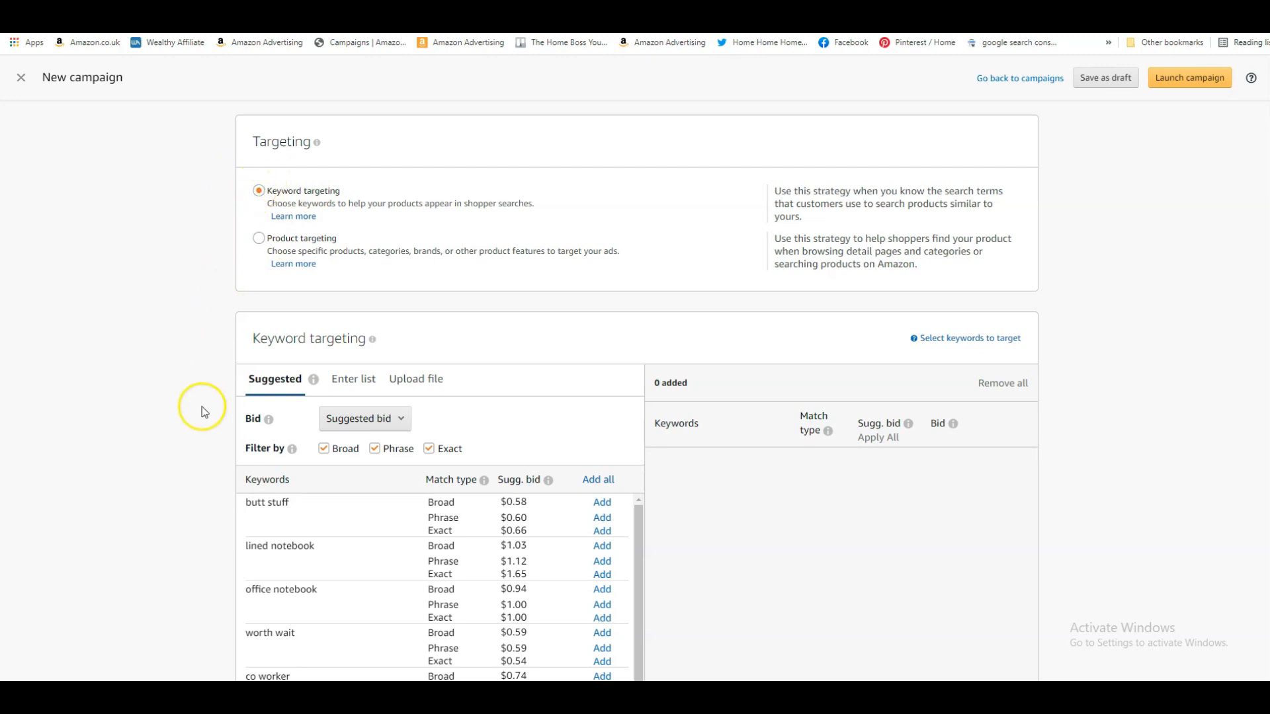
scroll(203, 410, down, 3)
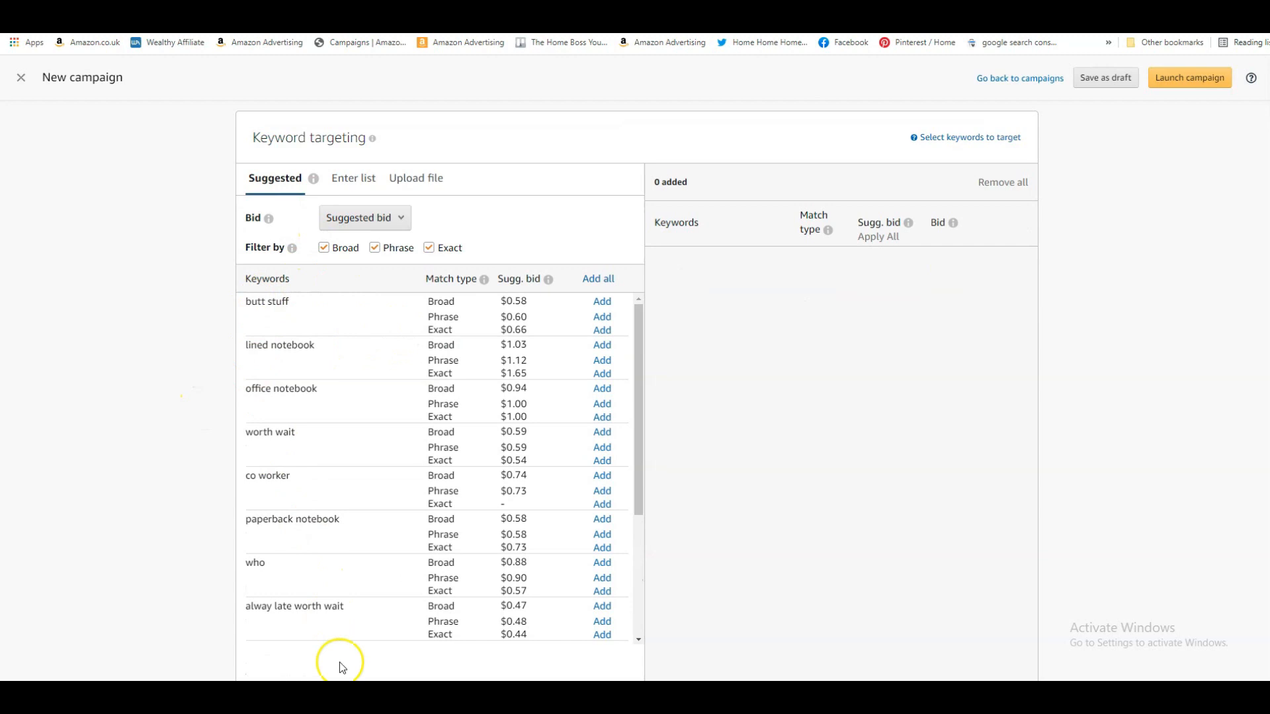
scroll(198, 363, down, 1)
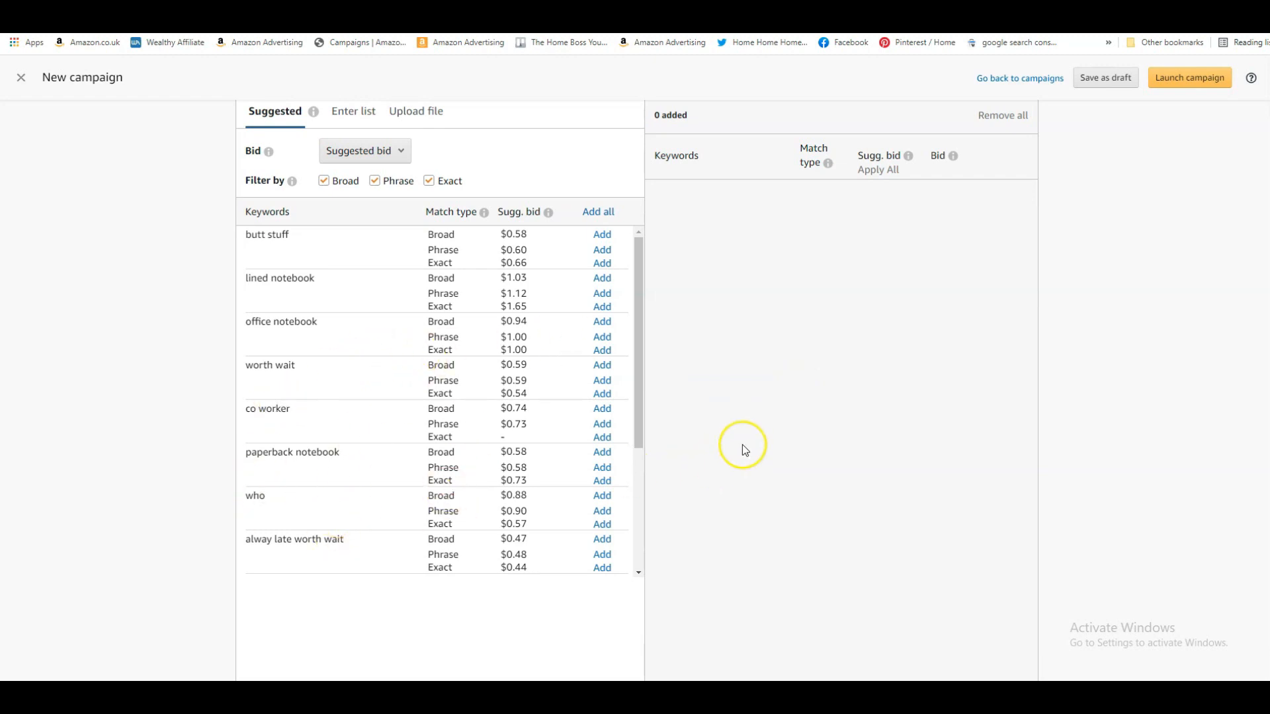
scroll(742, 445, up, 1)
scroll(823, 440, up, 1)
scroll(827, 443, down, 1)
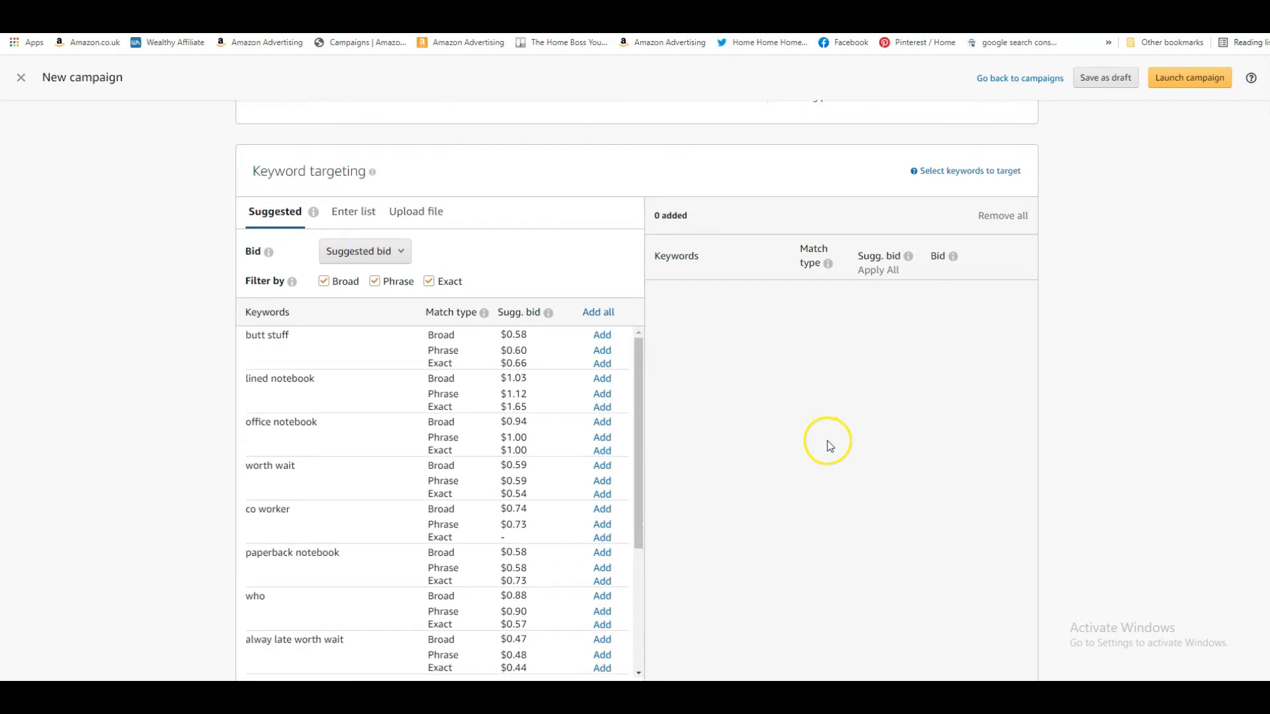
mouse_move(292, 188)
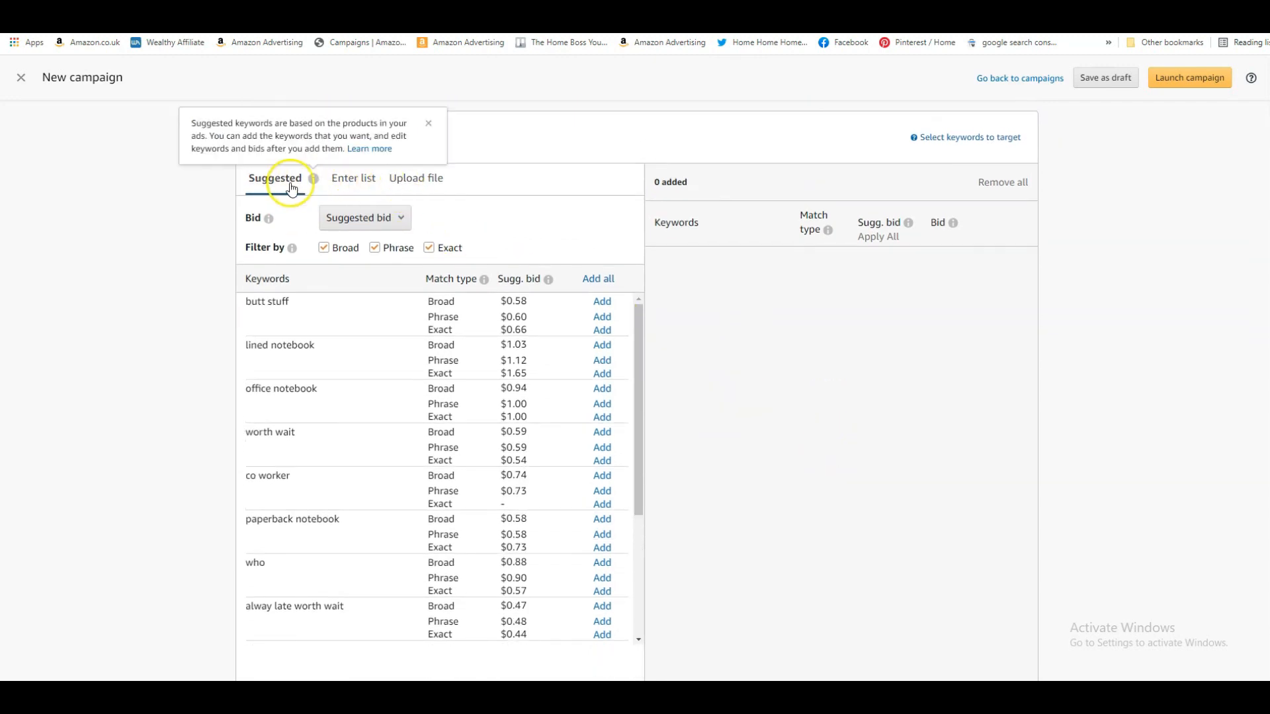
click(345, 190)
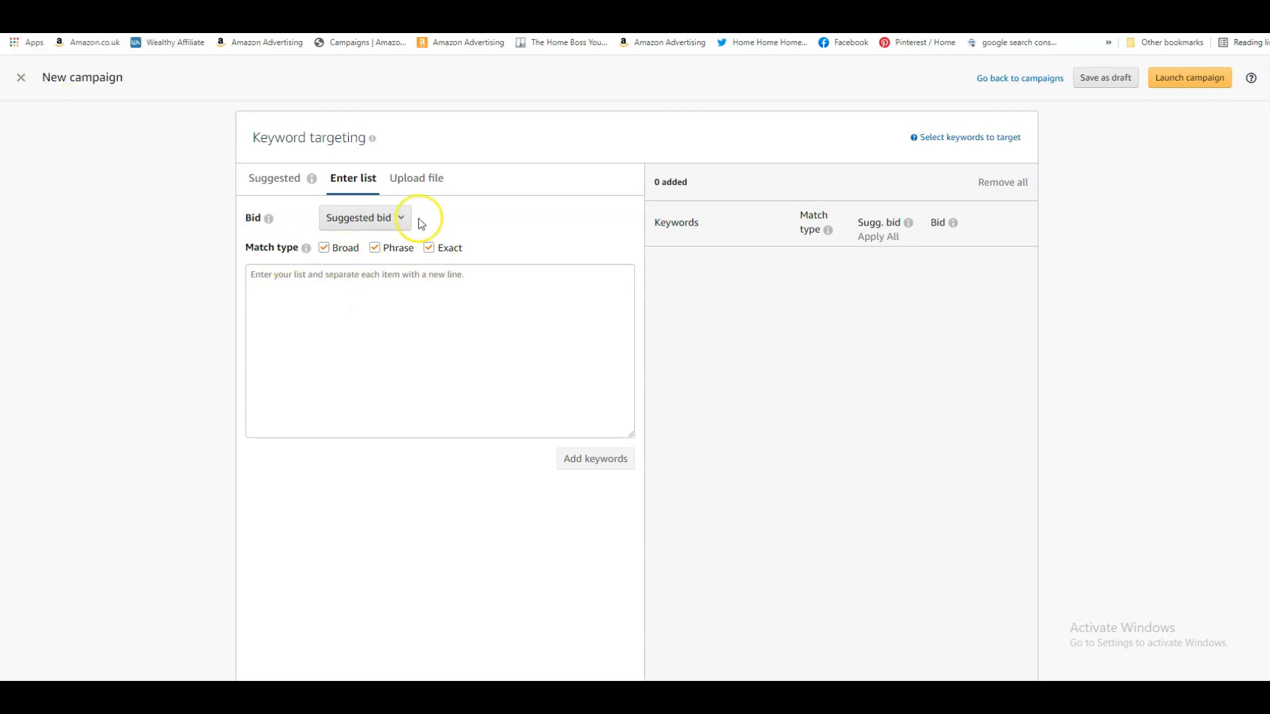
mouse_move(306, 251)
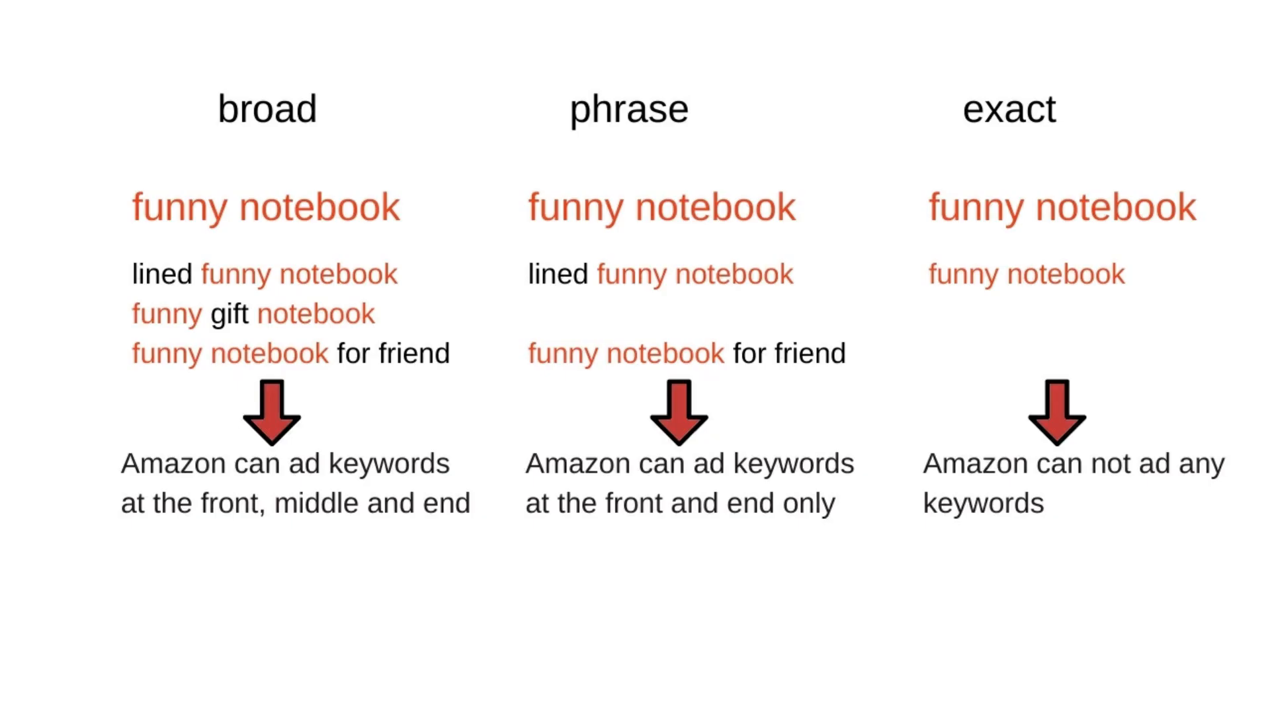
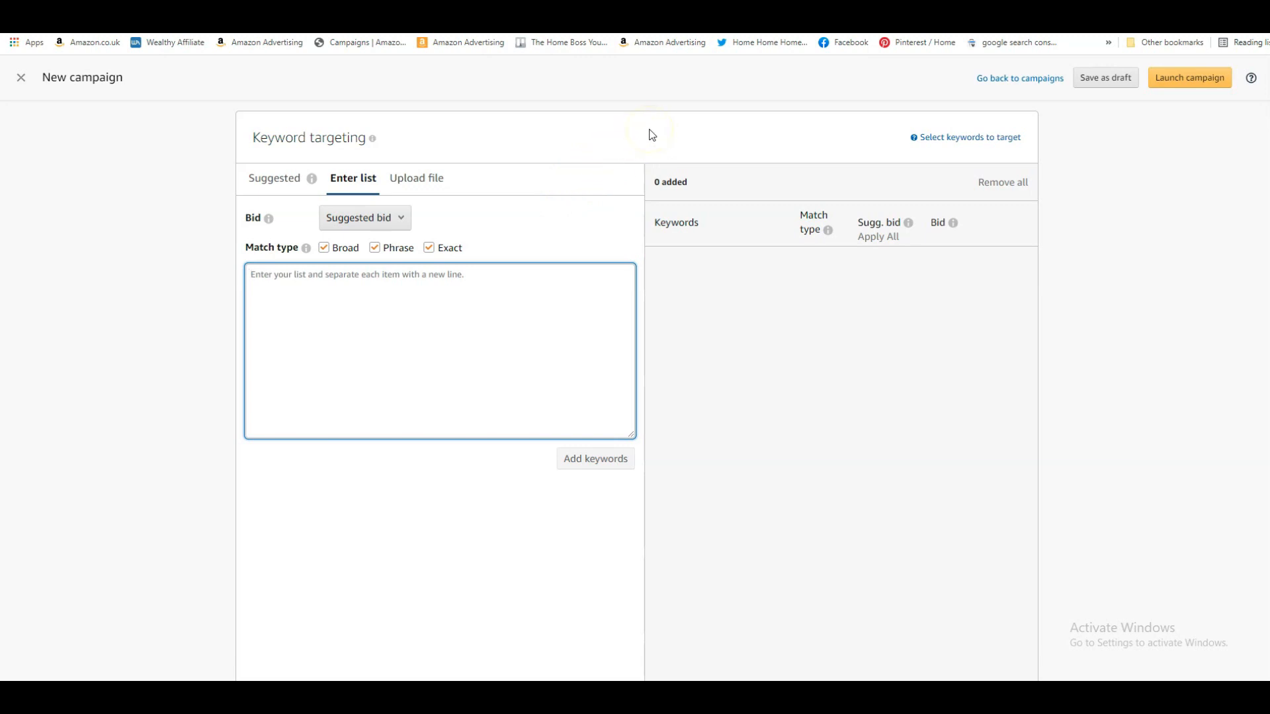
List the keywords notebook gift, lined notebook, notebook for people who are always late, notebook for colleague and colleague appreciation gifts, and add them
text(notebook for)
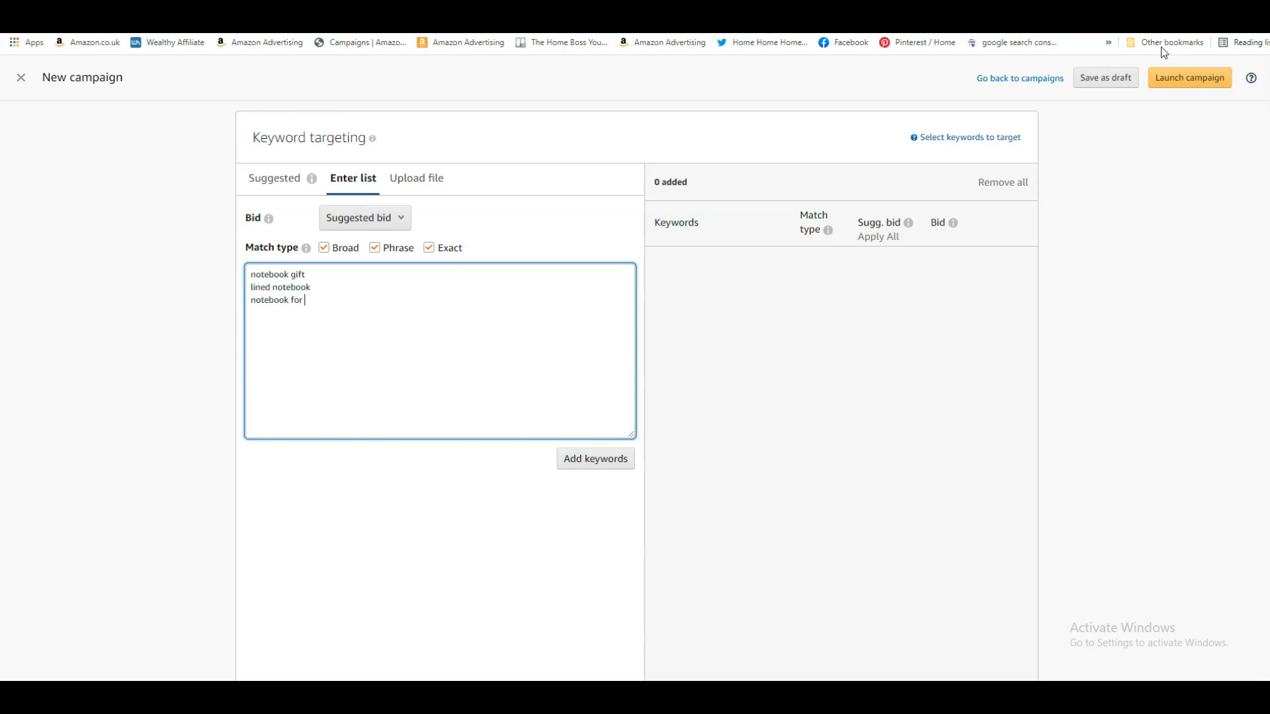
text(people who are always late)
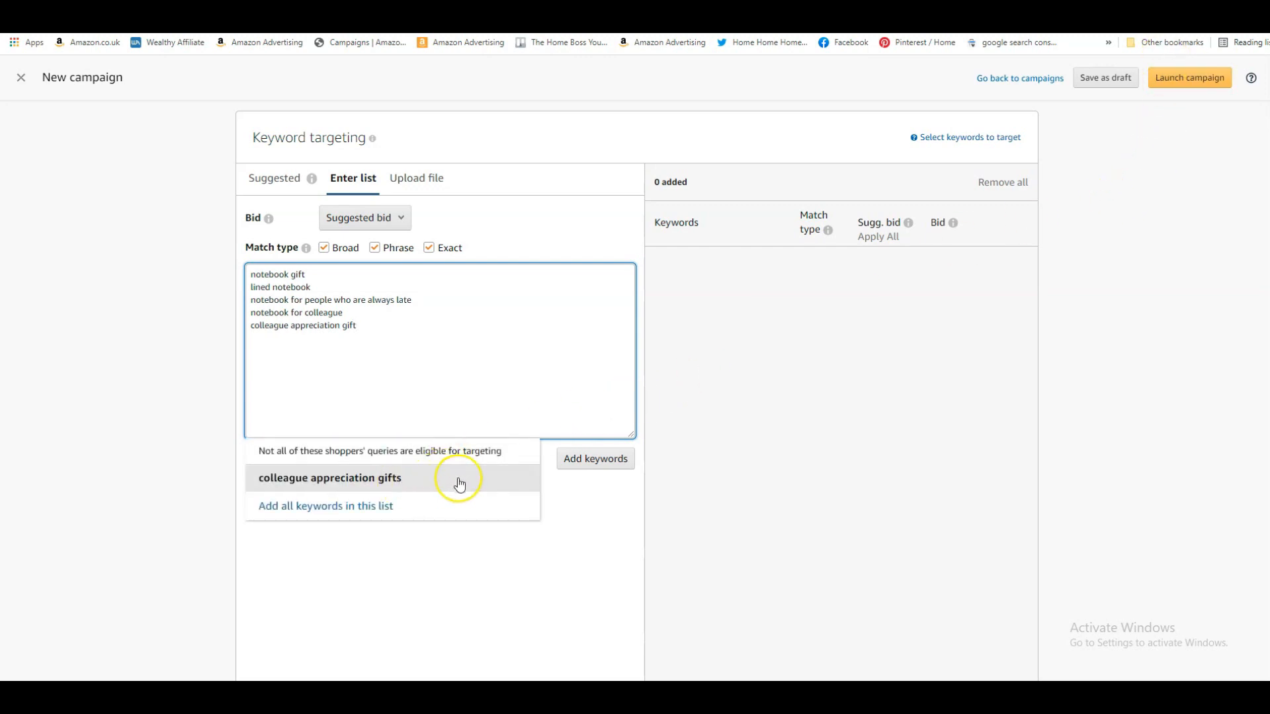
click(421, 488)
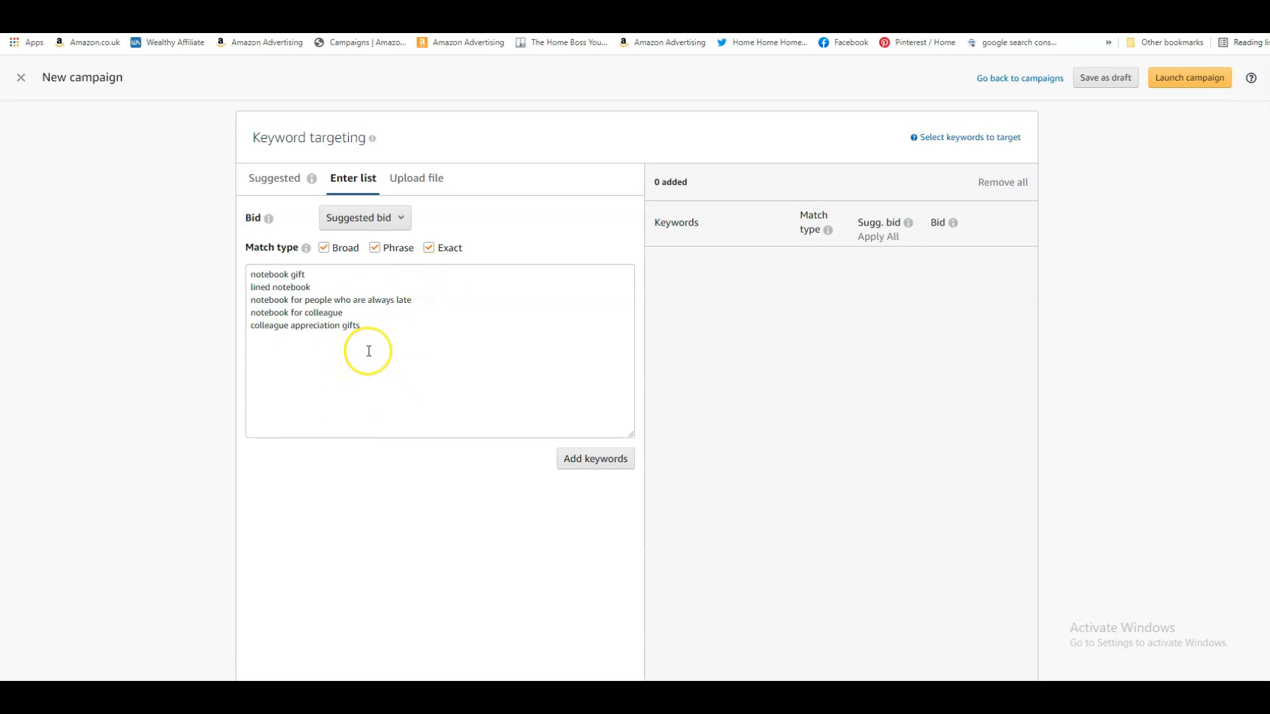
click(594, 461)
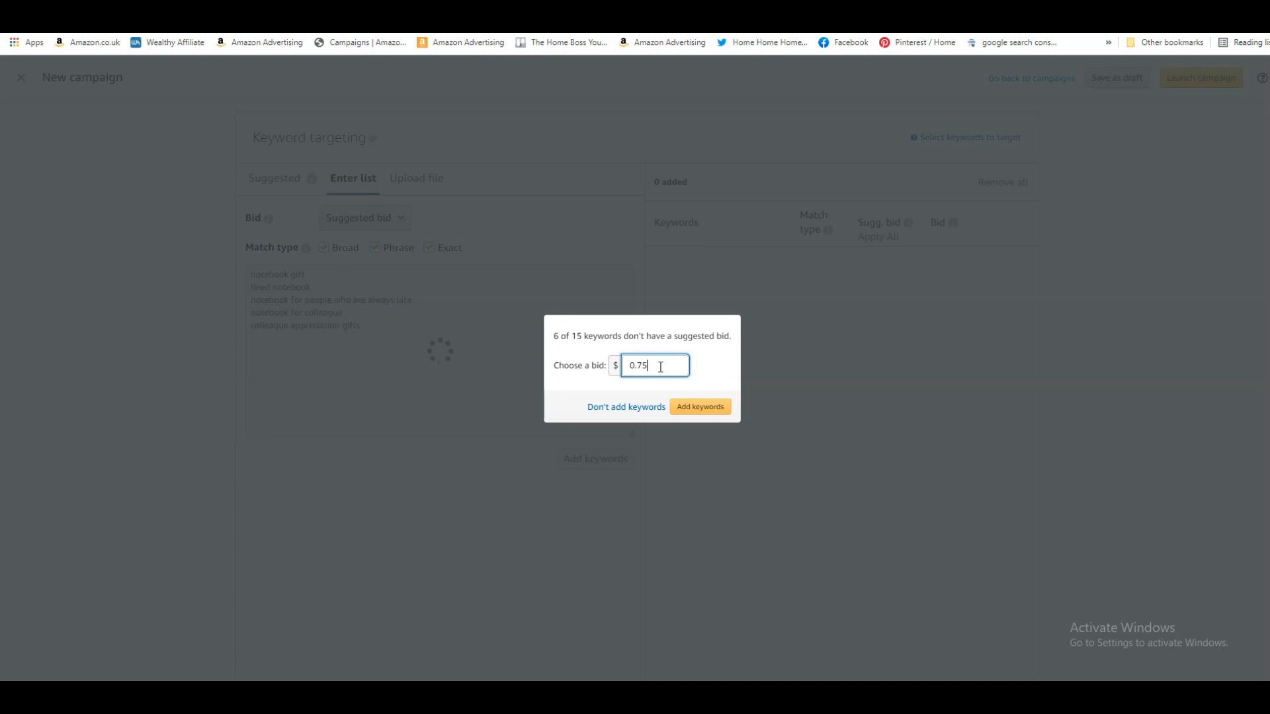
Set a $0.23 bid for the keywords that lack a suggested bid and finish adding the keywords
key(BackSpace)
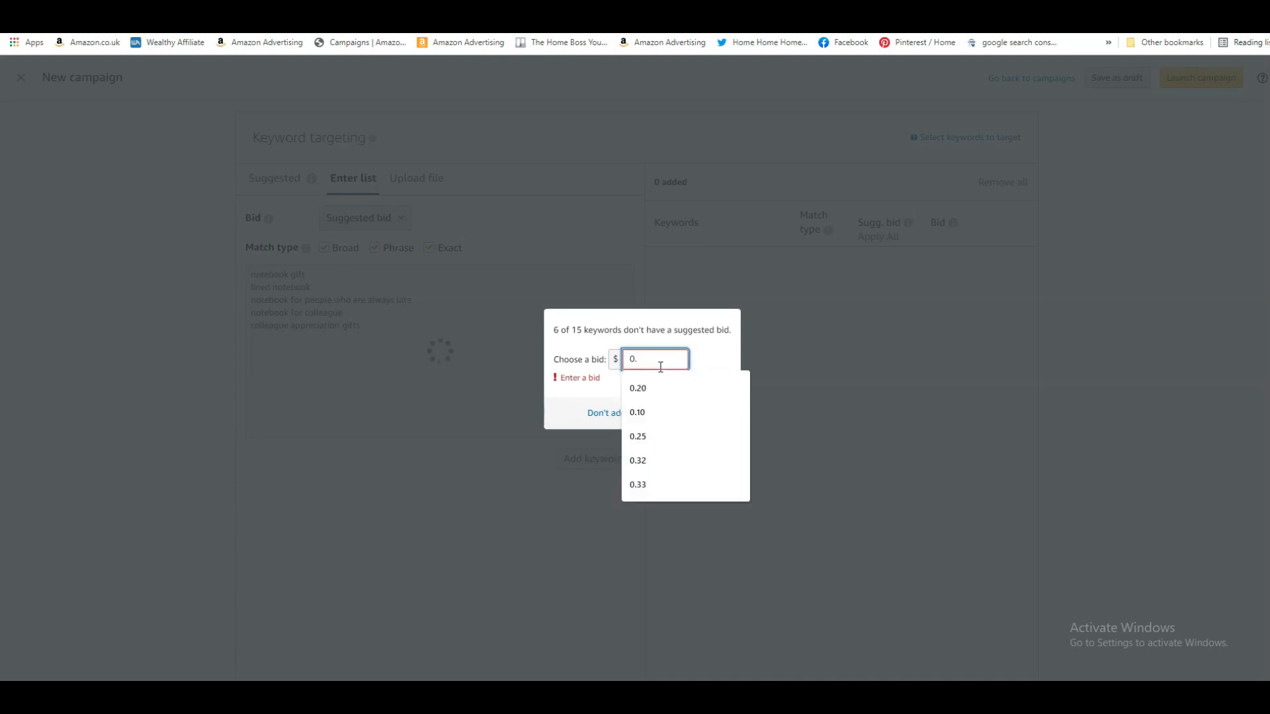
text(2)
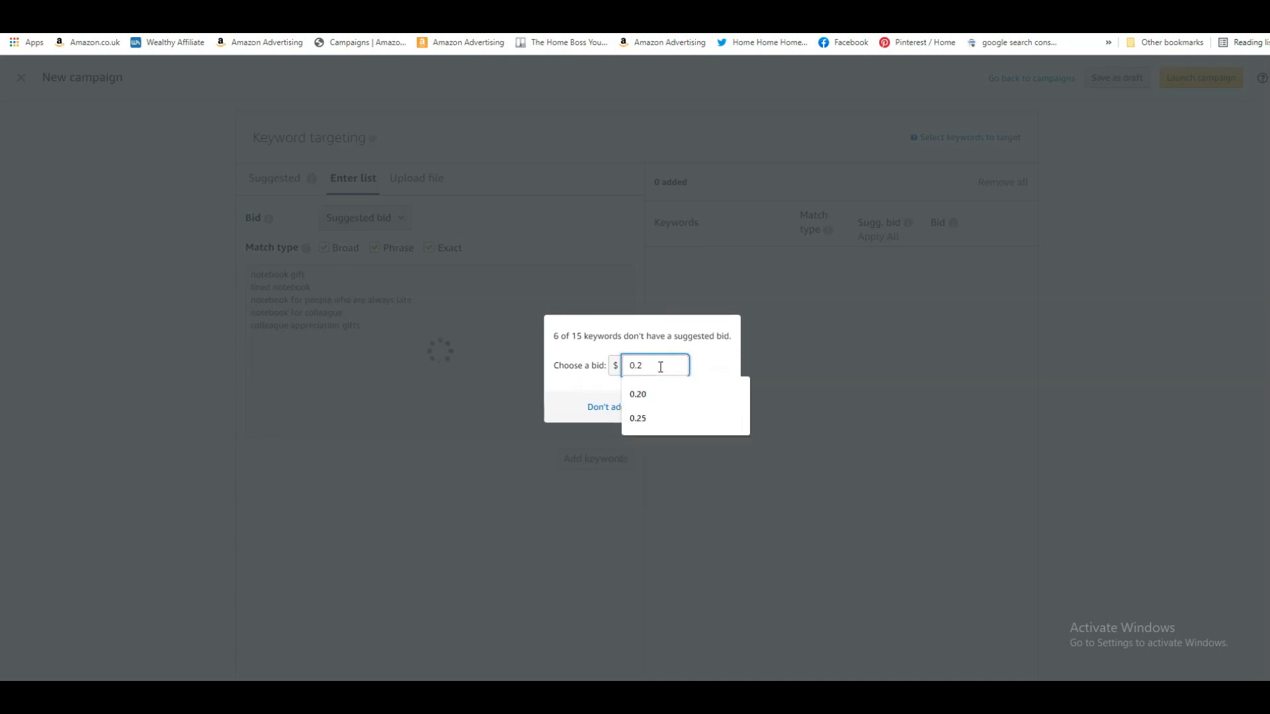
text(3)
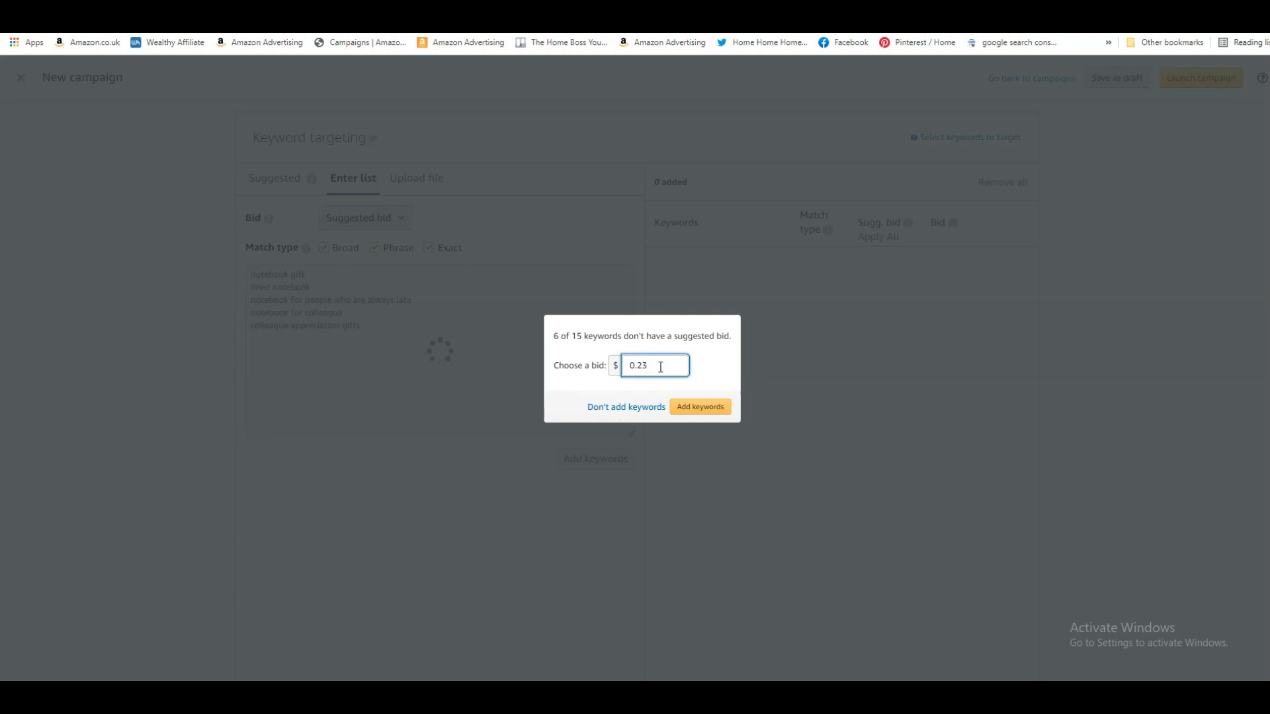
click(658, 367)
click(644, 365)
click(705, 410)
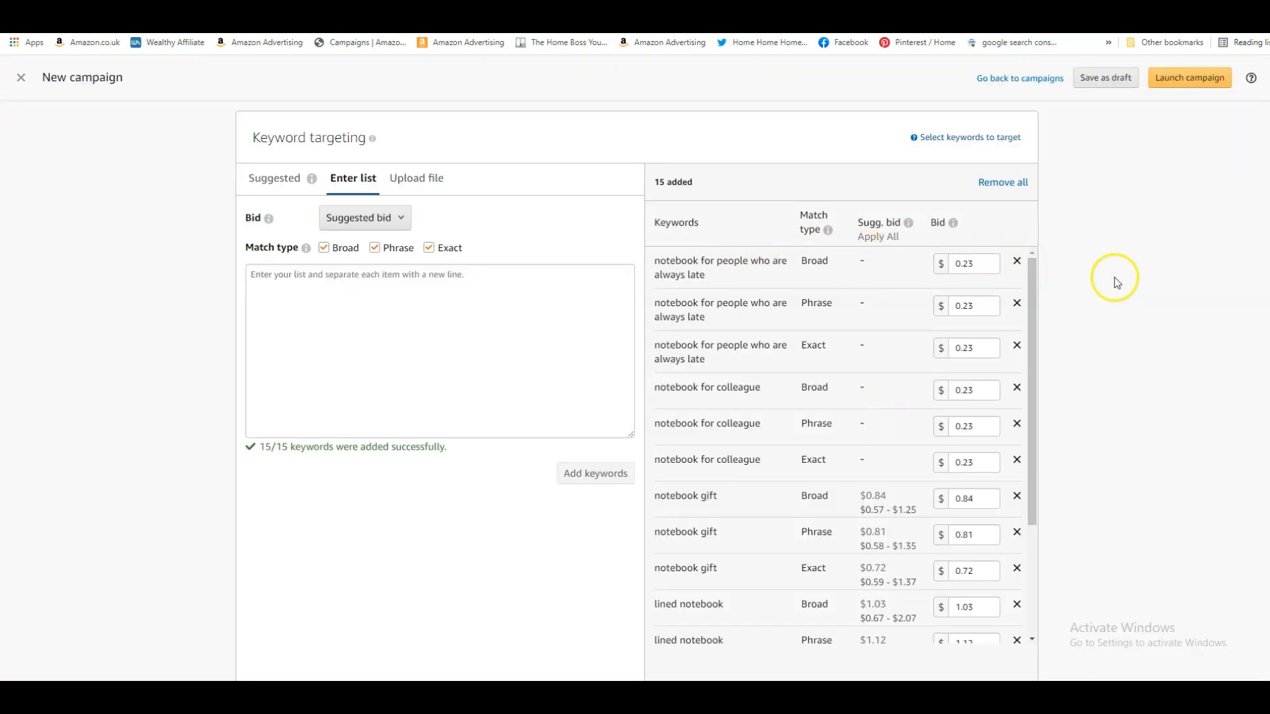
Set the bid for the broad-match keyword "notebook gift" to $0.23 and save it
scroll(1022, 227, down, 2)
scroll(1087, 214, up, 1)
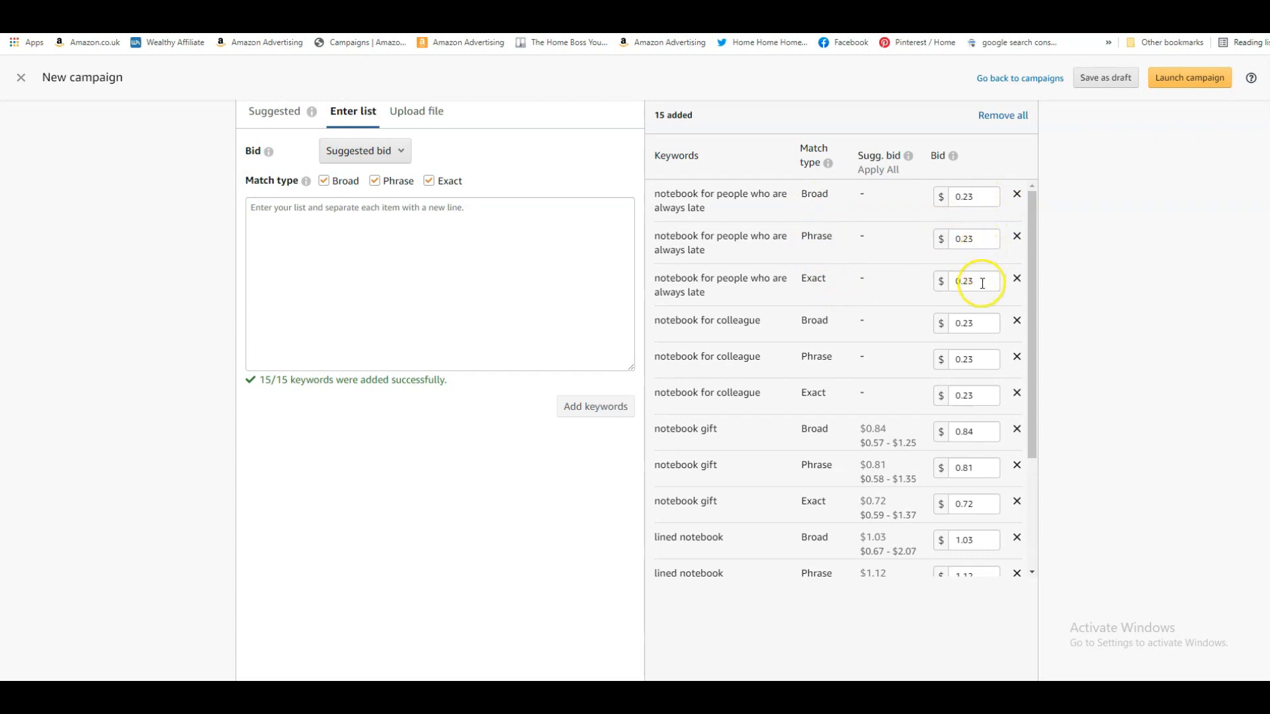
drag(1029, 429, 1033, 502)
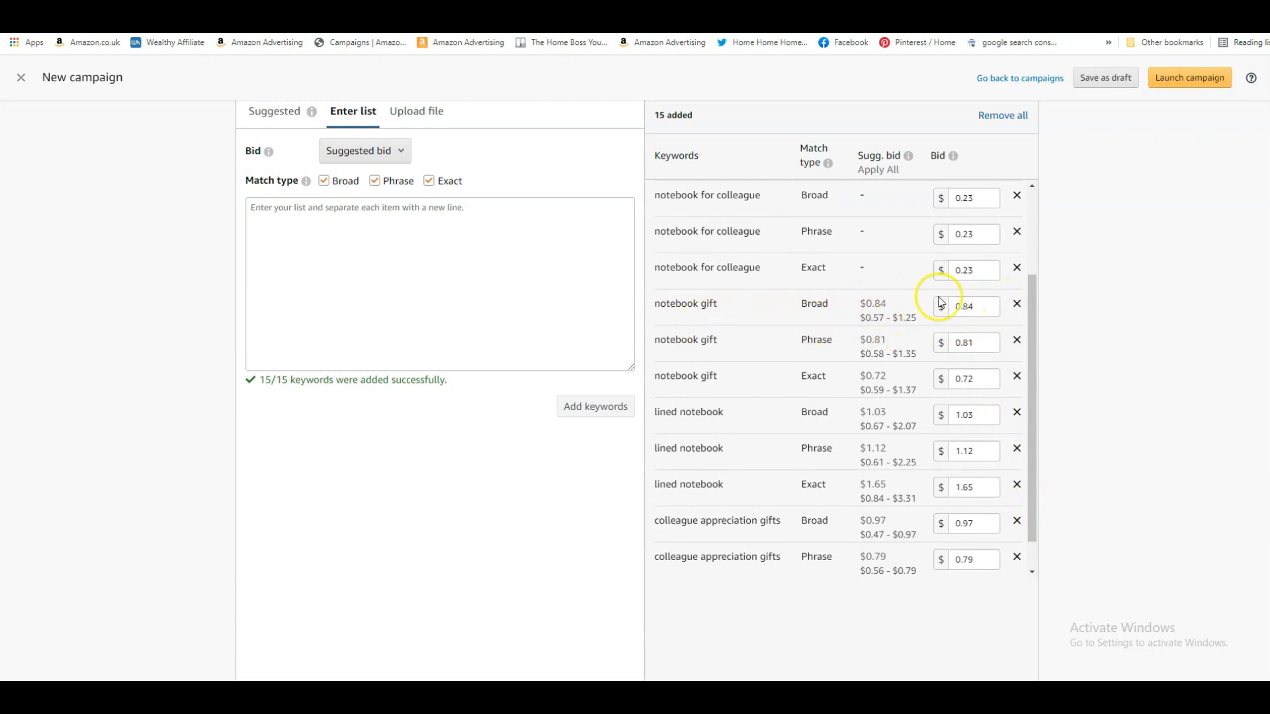
scroll(1033, 319, down, 1)
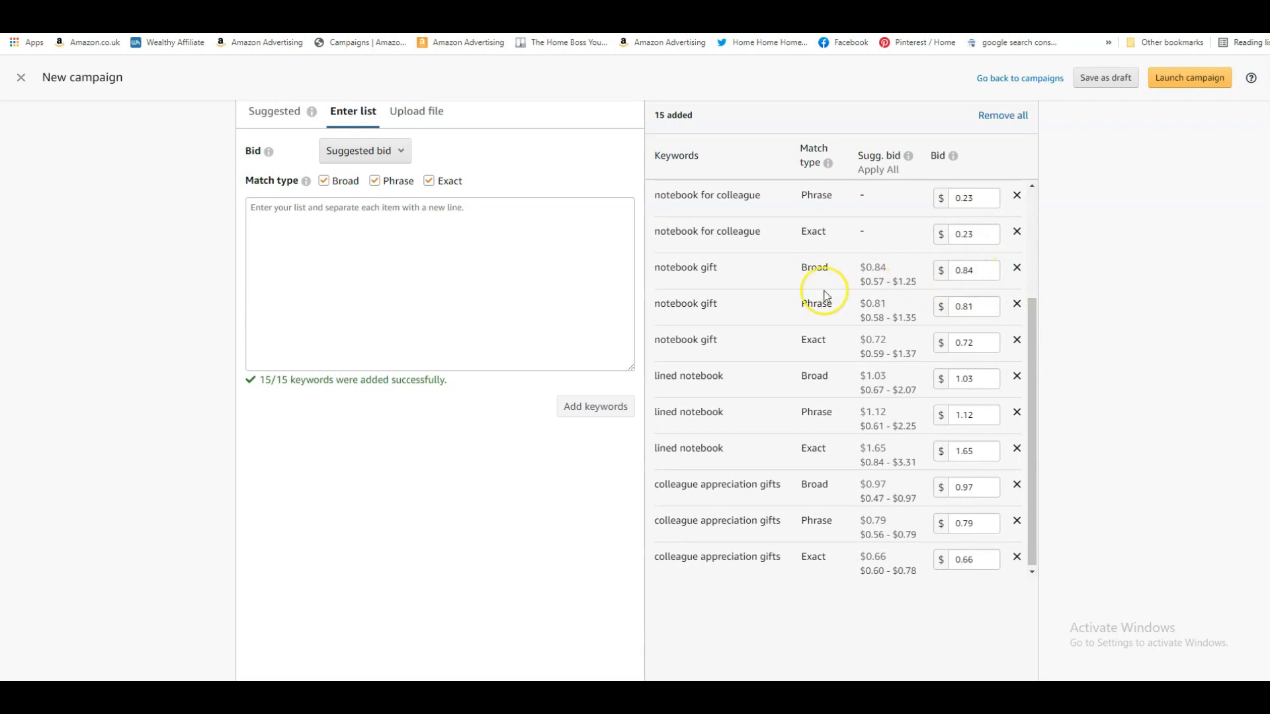
click(992, 270)
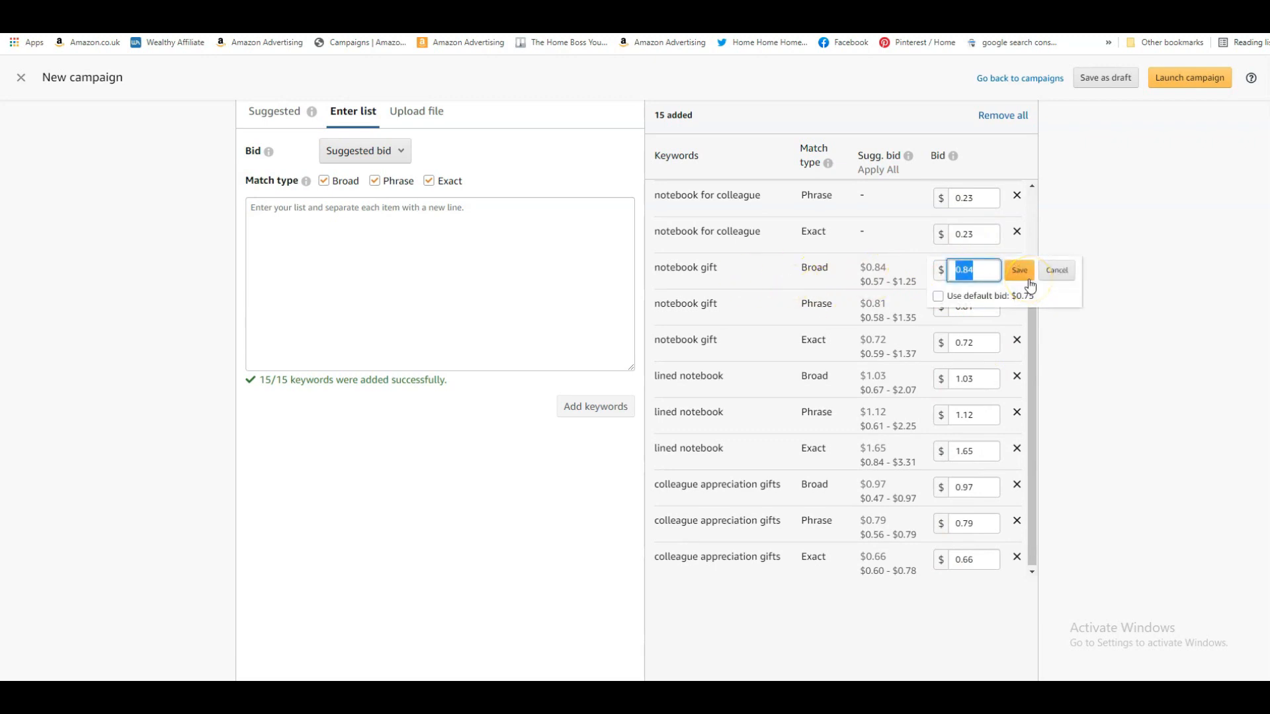
key(BackSpace)
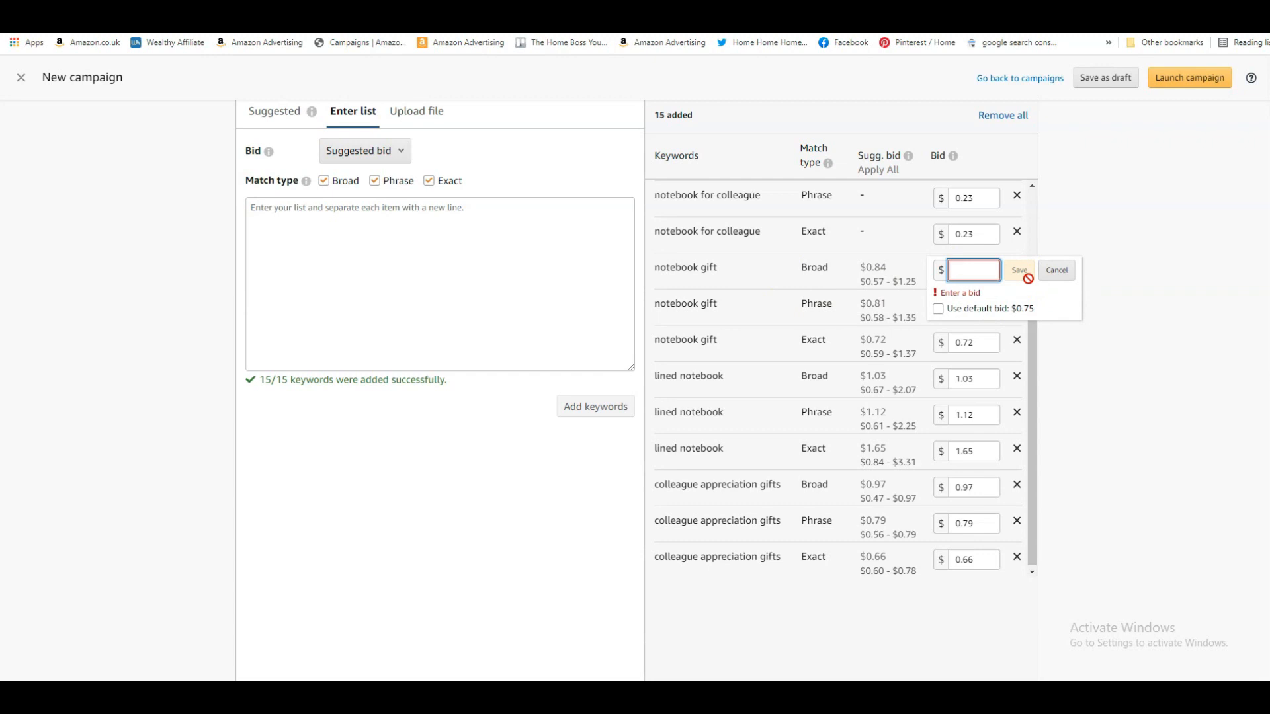
text(0.23)
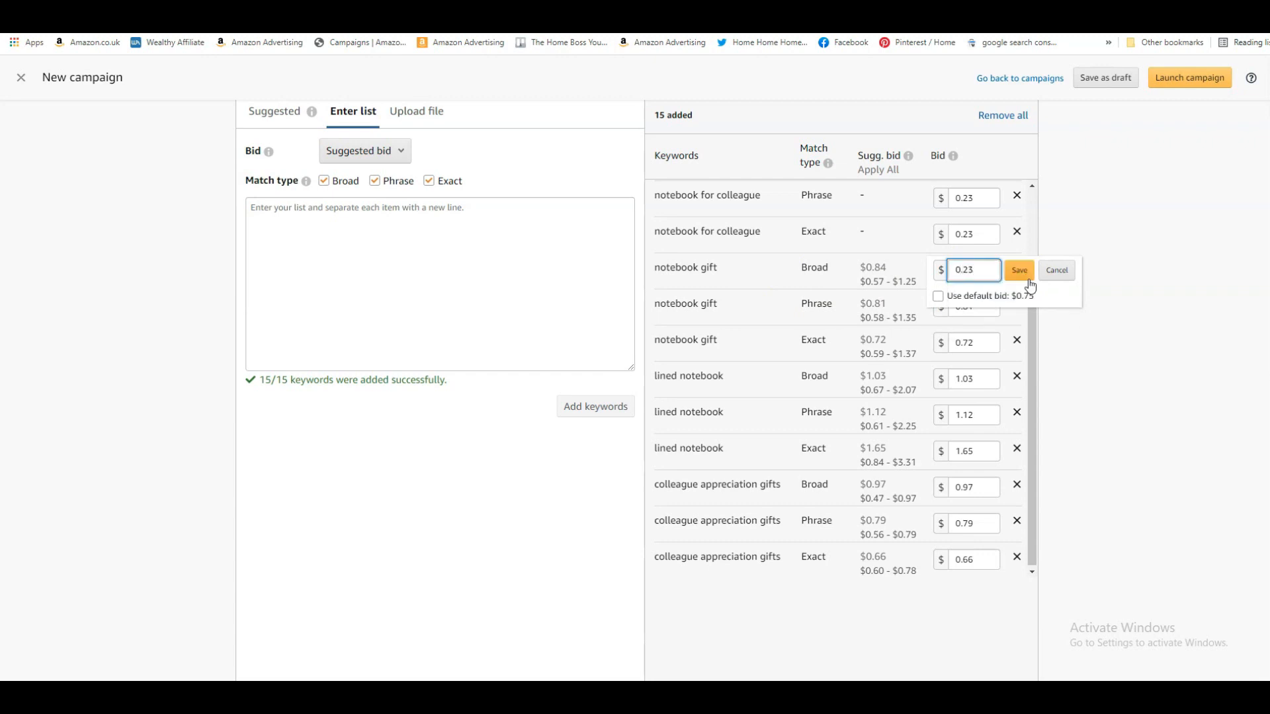
click(1027, 276)
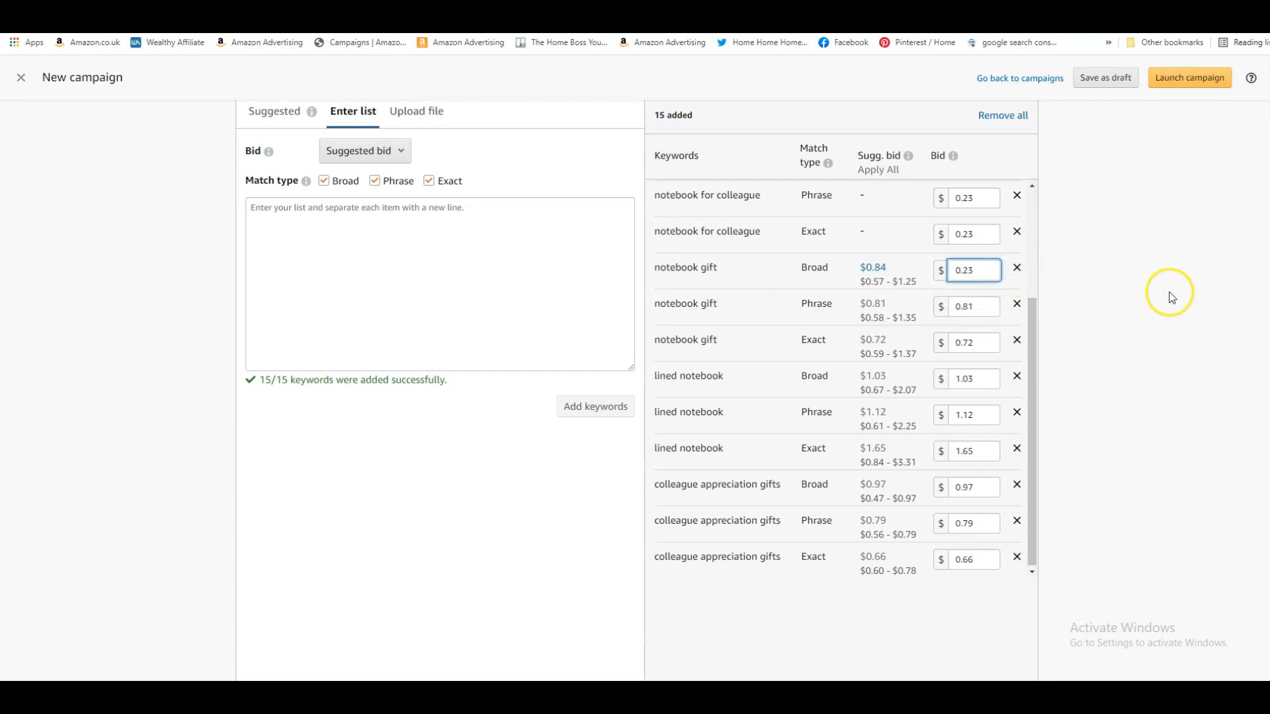
Review the remaining keyword bids and the optional negative keyword targeting section through to the end of the campaign form
scroll(1162, 292, down, 1)
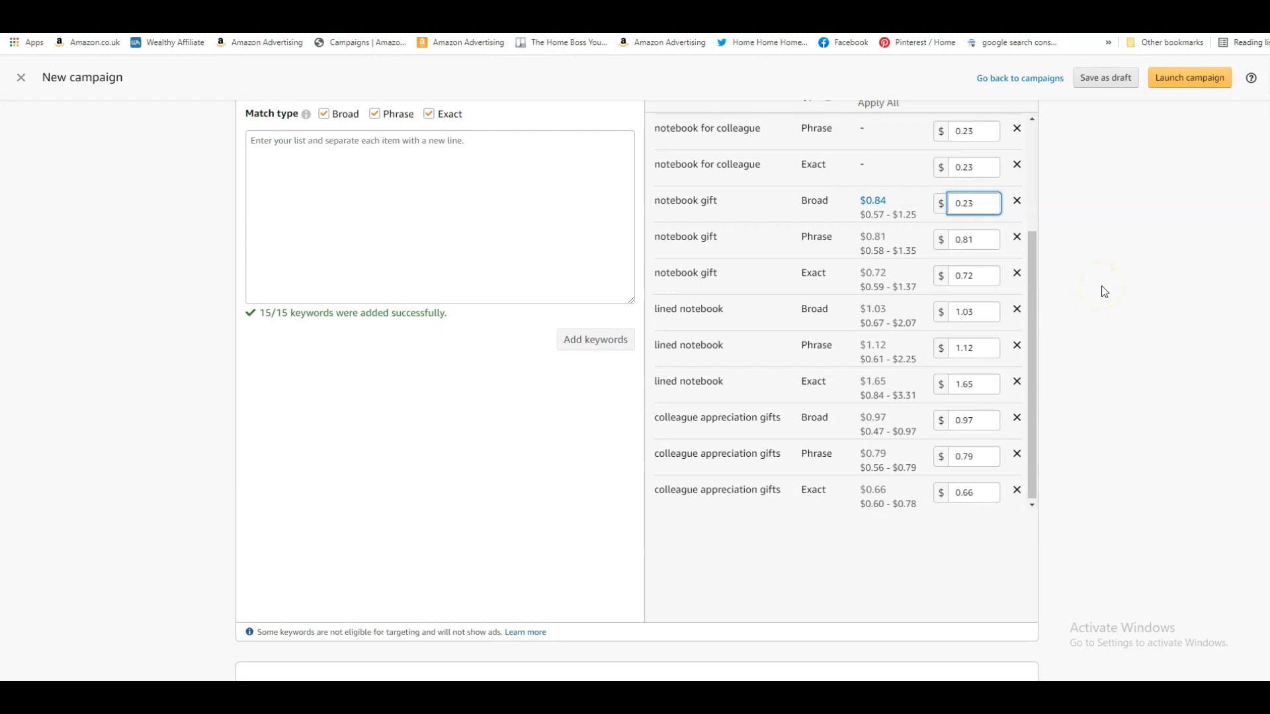
click(1110, 288)
scroll(1127, 325, down, 2)
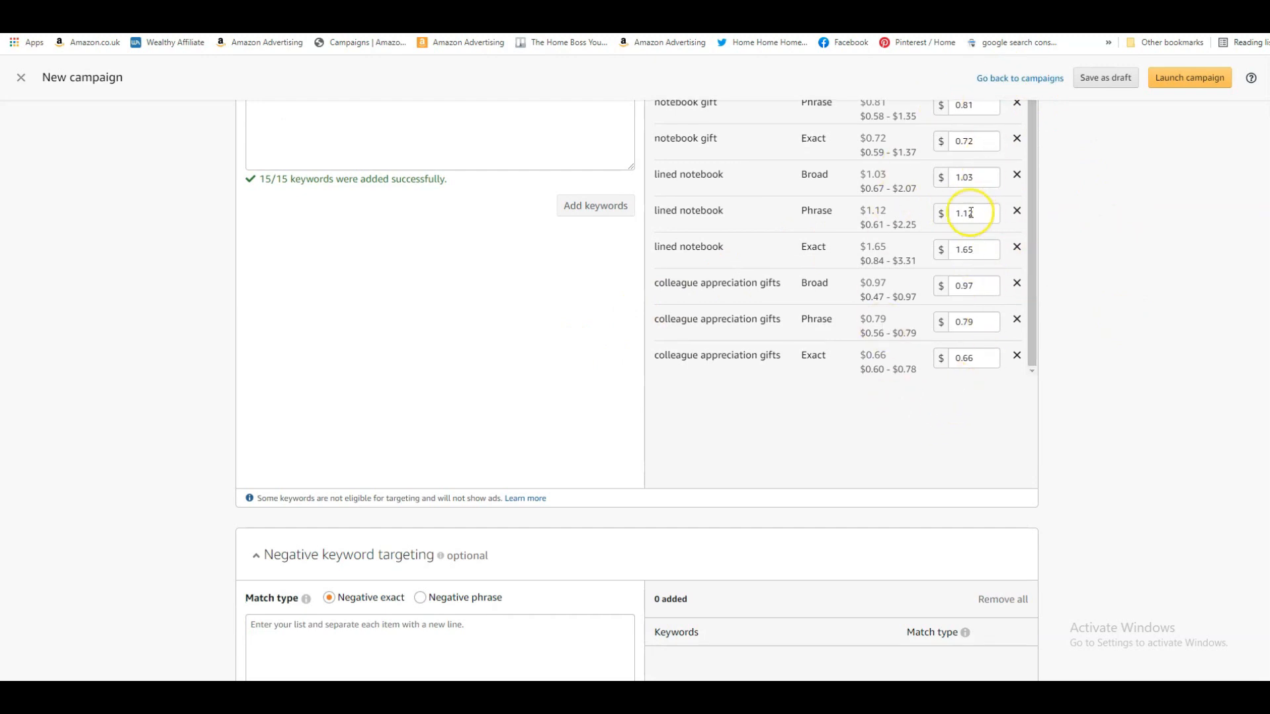
scroll(1056, 238, up, 2)
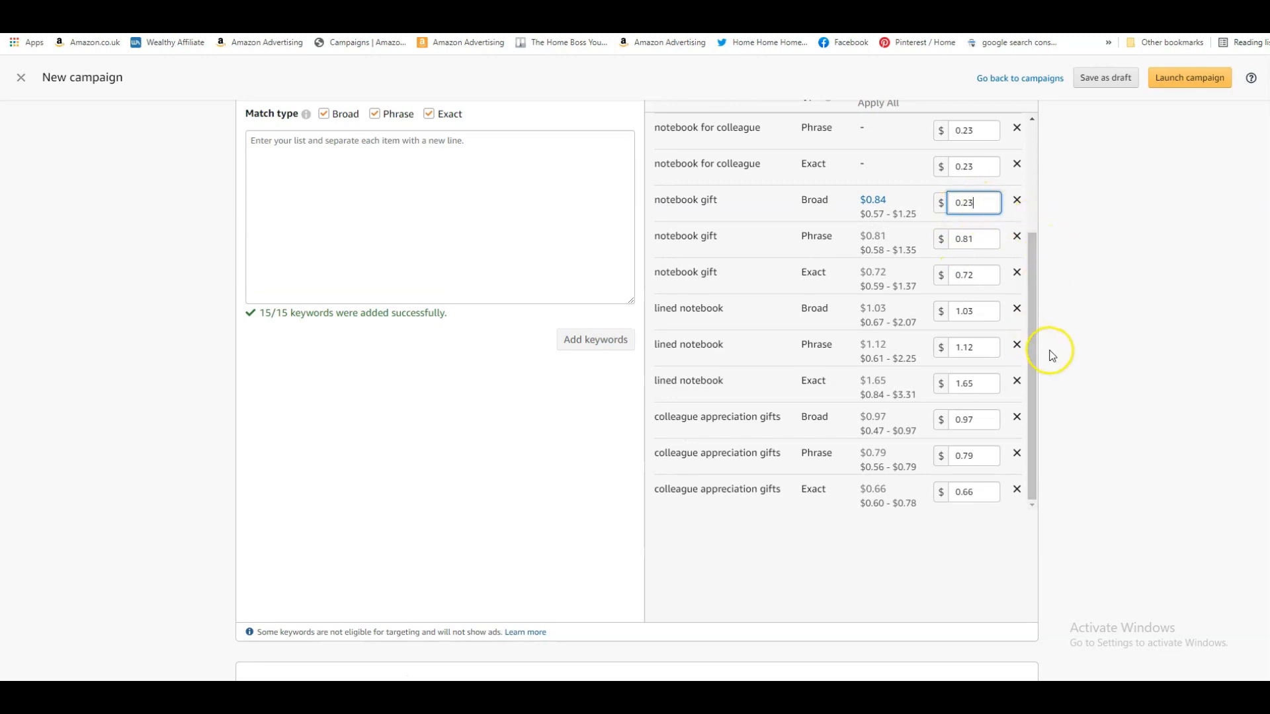
scroll(1049, 354, down, 2)
scroll(820, 397, down, 4)
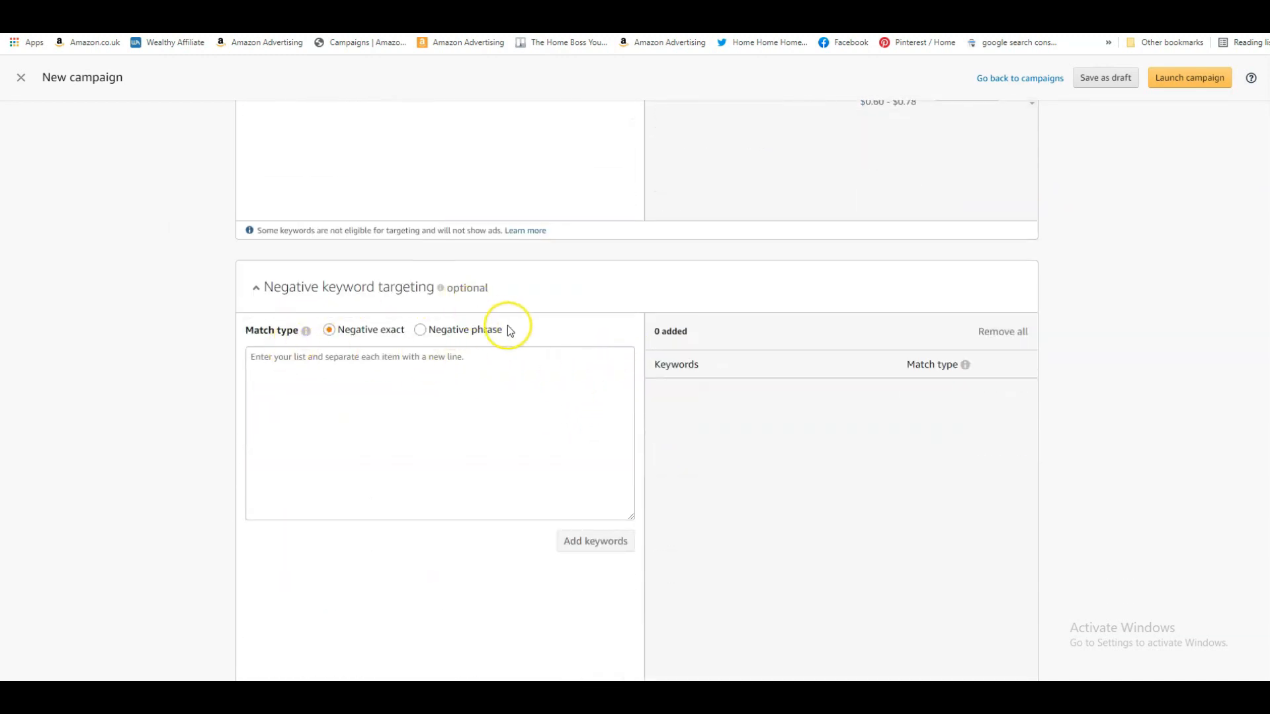
scroll(543, 364, down, 1)
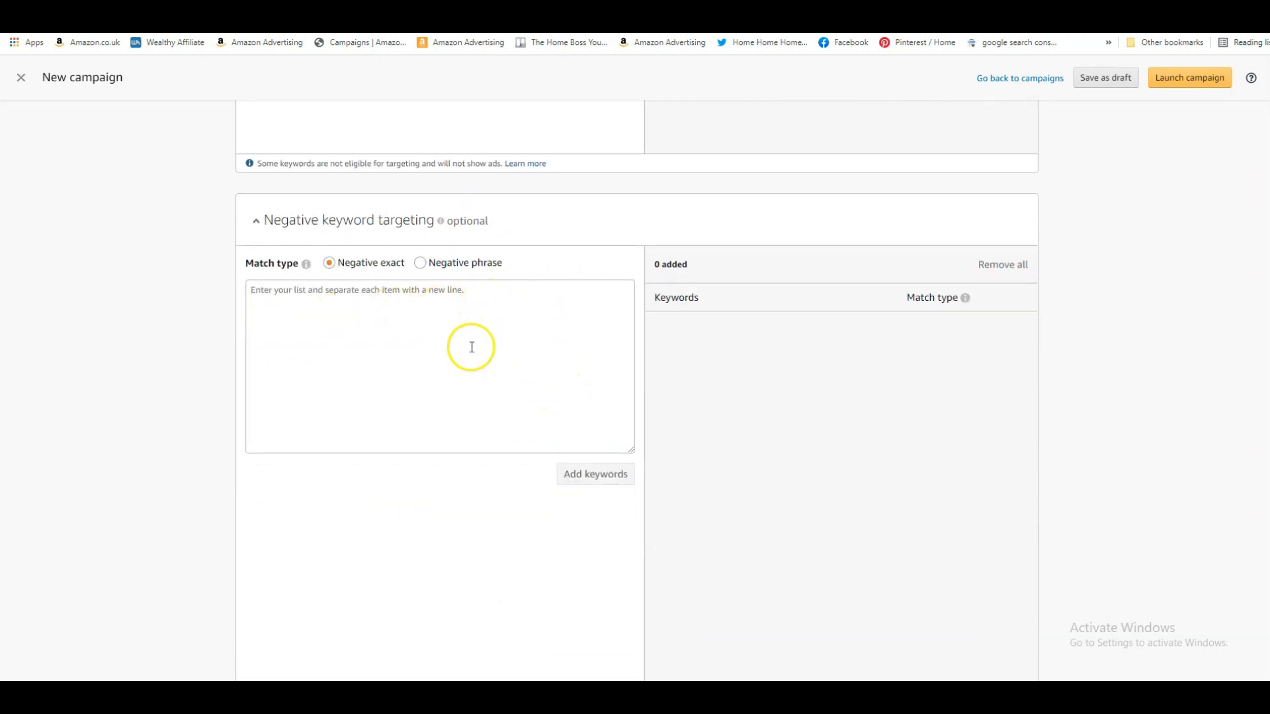
click(518, 329)
click(306, 293)
click(502, 298)
scroll(1135, 383, down, 6)
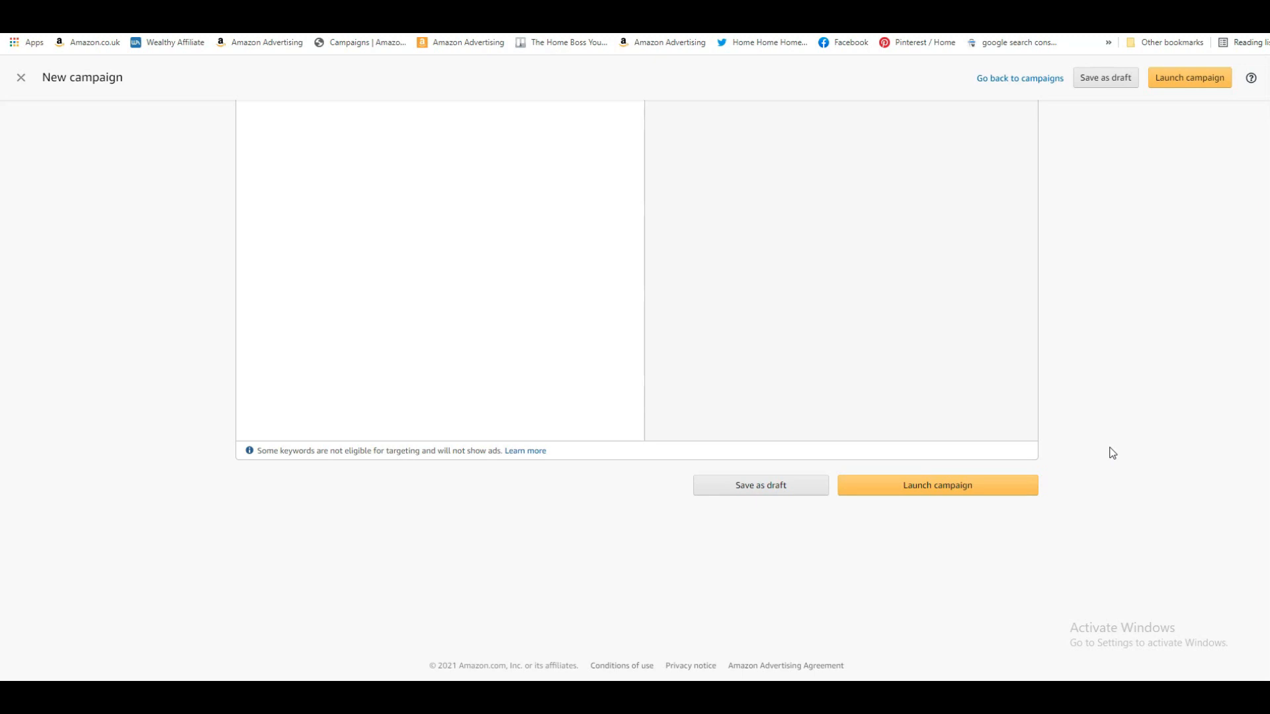
Switch to a blank new campaign form and name the campaign "always late product"
click(1176, 56)
click(72, 10)
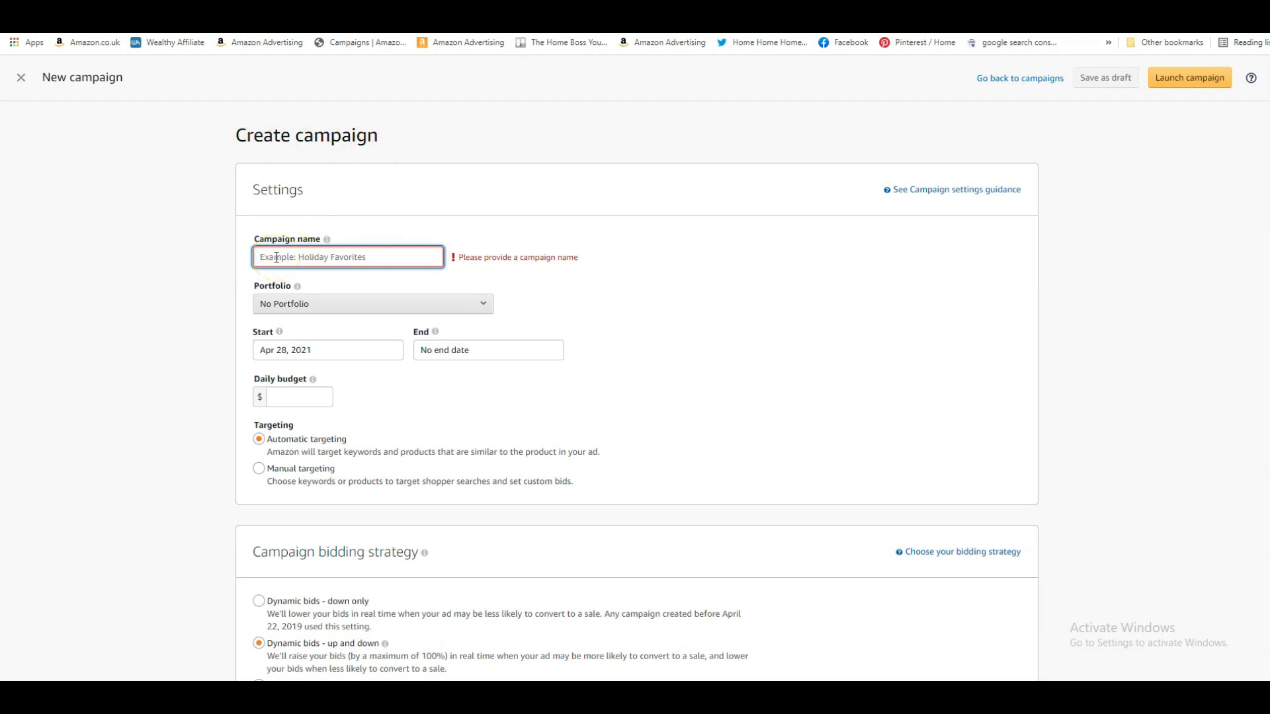
text(always late product)
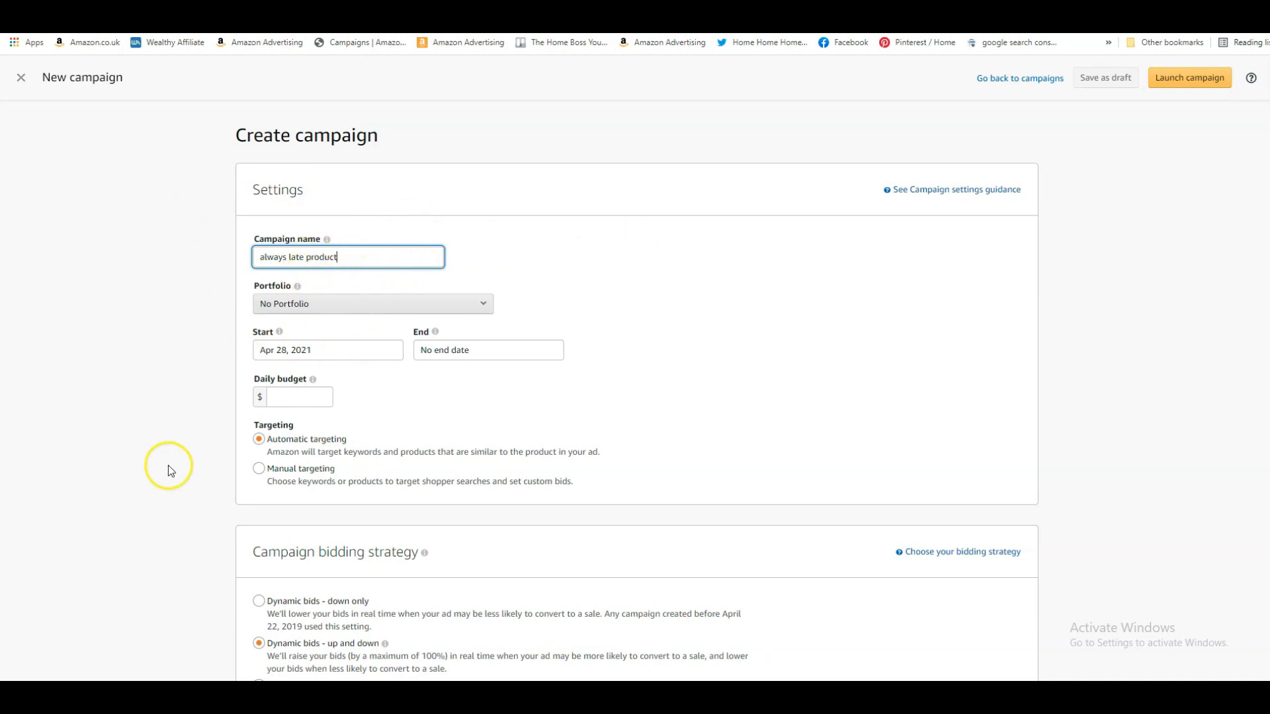
Set the campaign's daily budget to $3 and its targeting to Manual targeting
scroll(146, 437, down, 2)
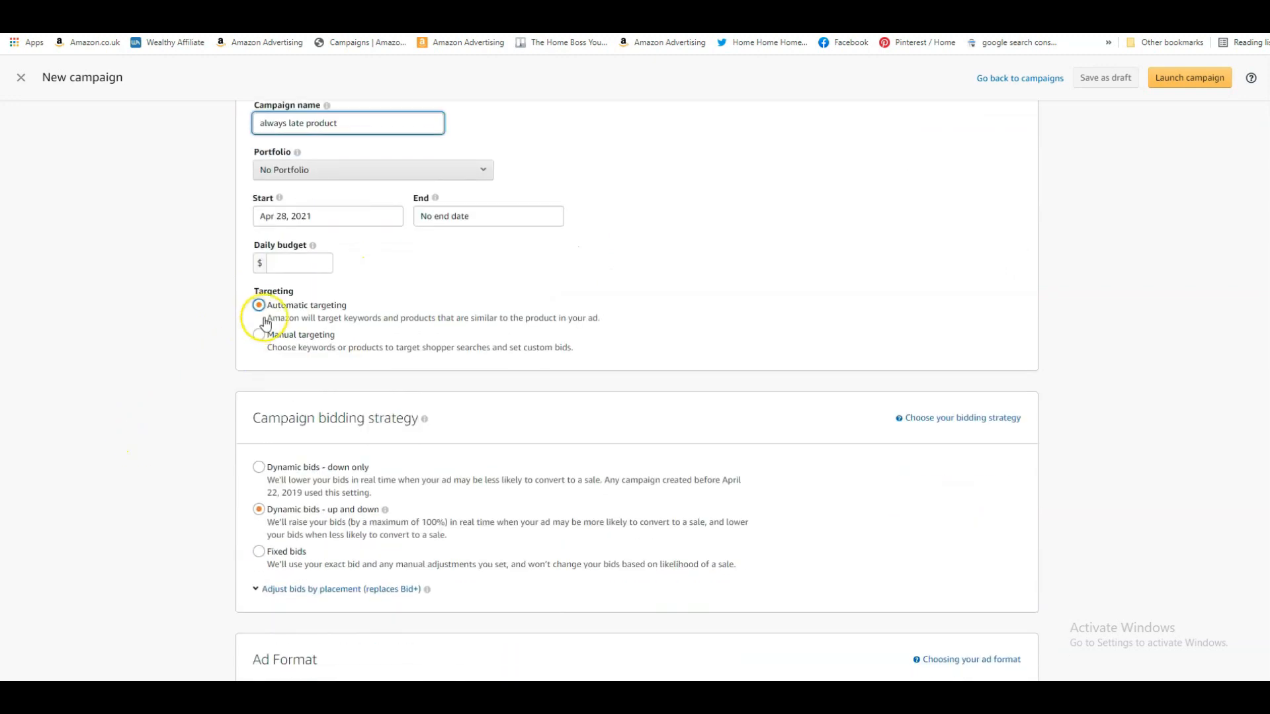
click(282, 261)
text(3)
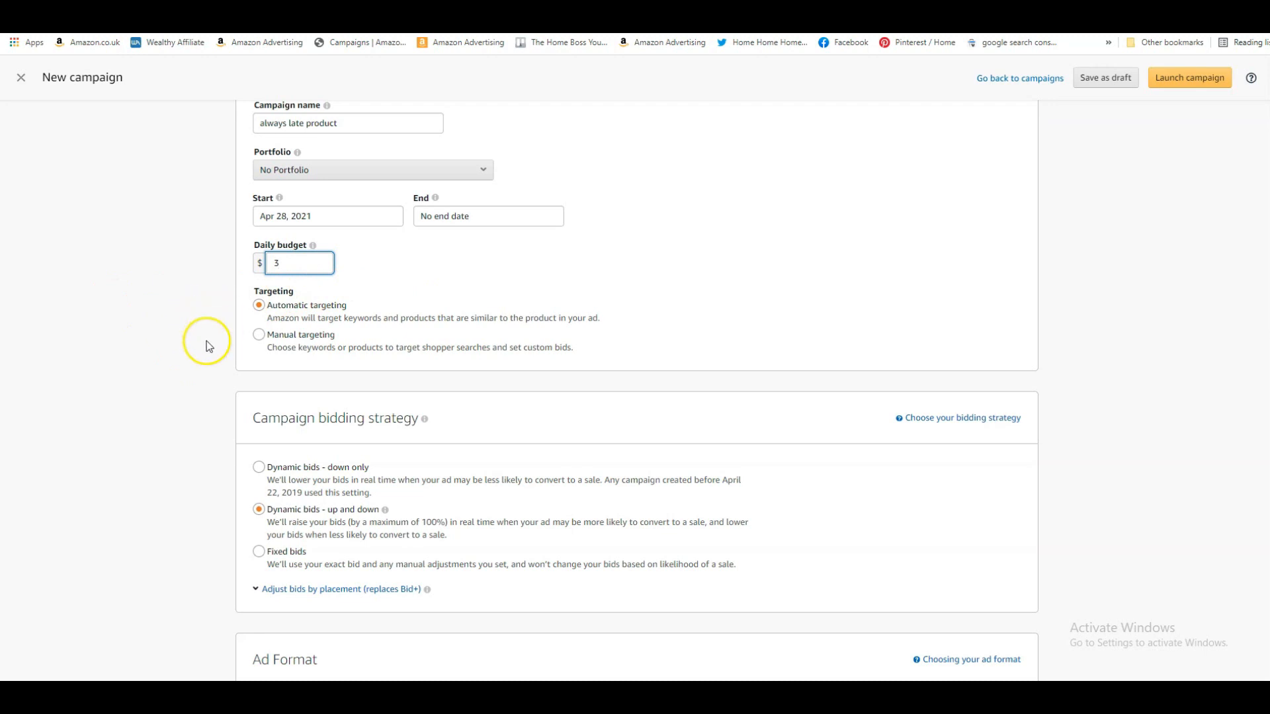
scroll(207, 340, down, 1)
click(260, 268)
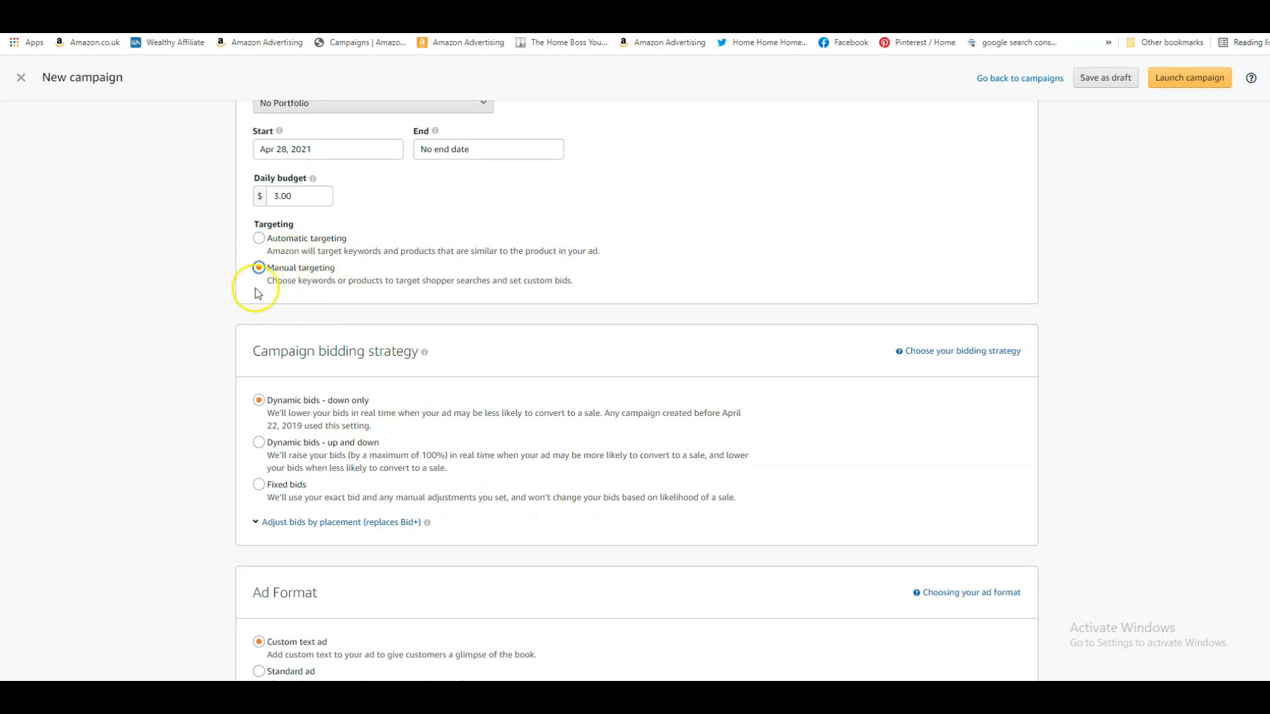
Choose Product targeting for the campaign and set its default bid to $0.23
scroll(169, 340, down, 2)
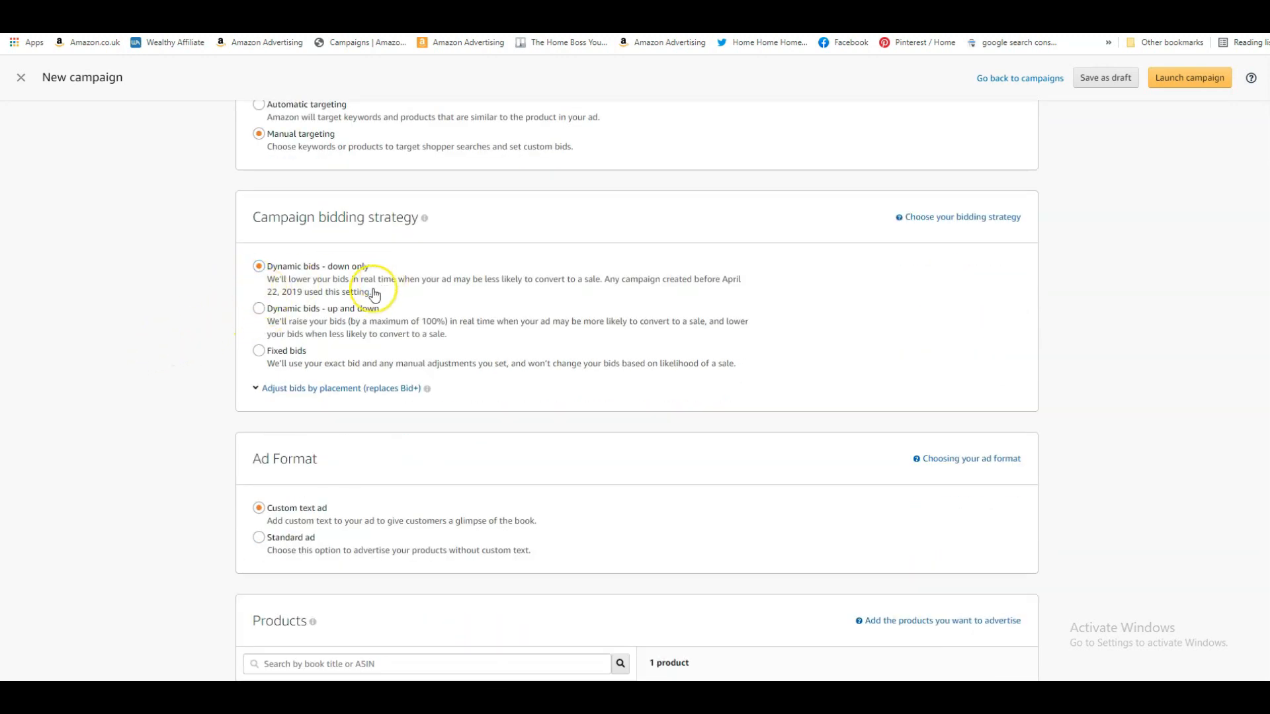
scroll(192, 396, down, 2)
scroll(195, 403, up, 5)
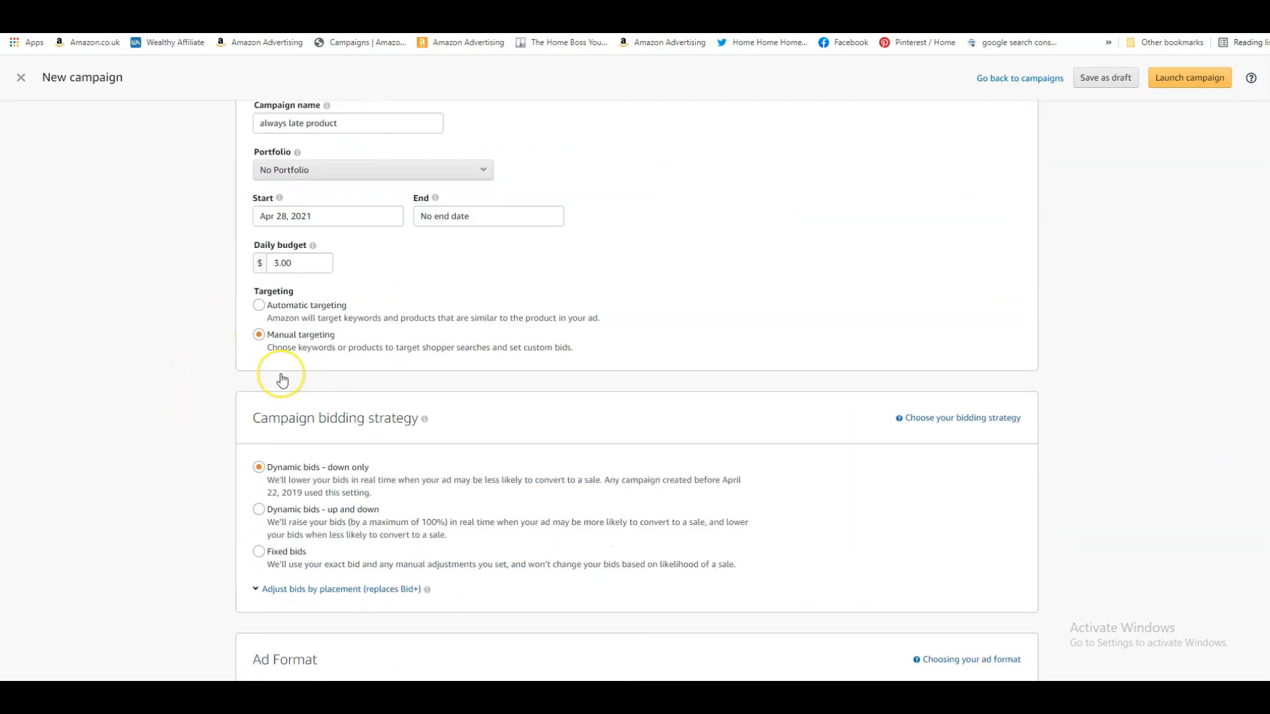
scroll(281, 379, down, 15)
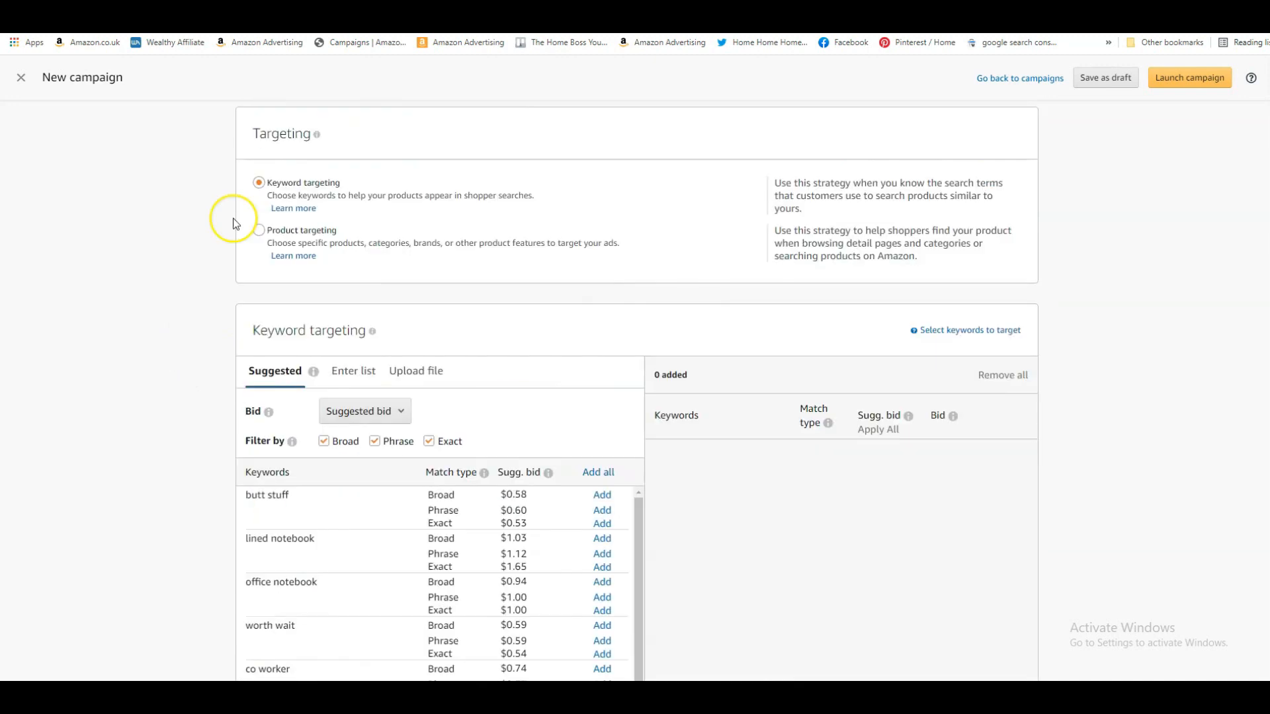
click(261, 233)
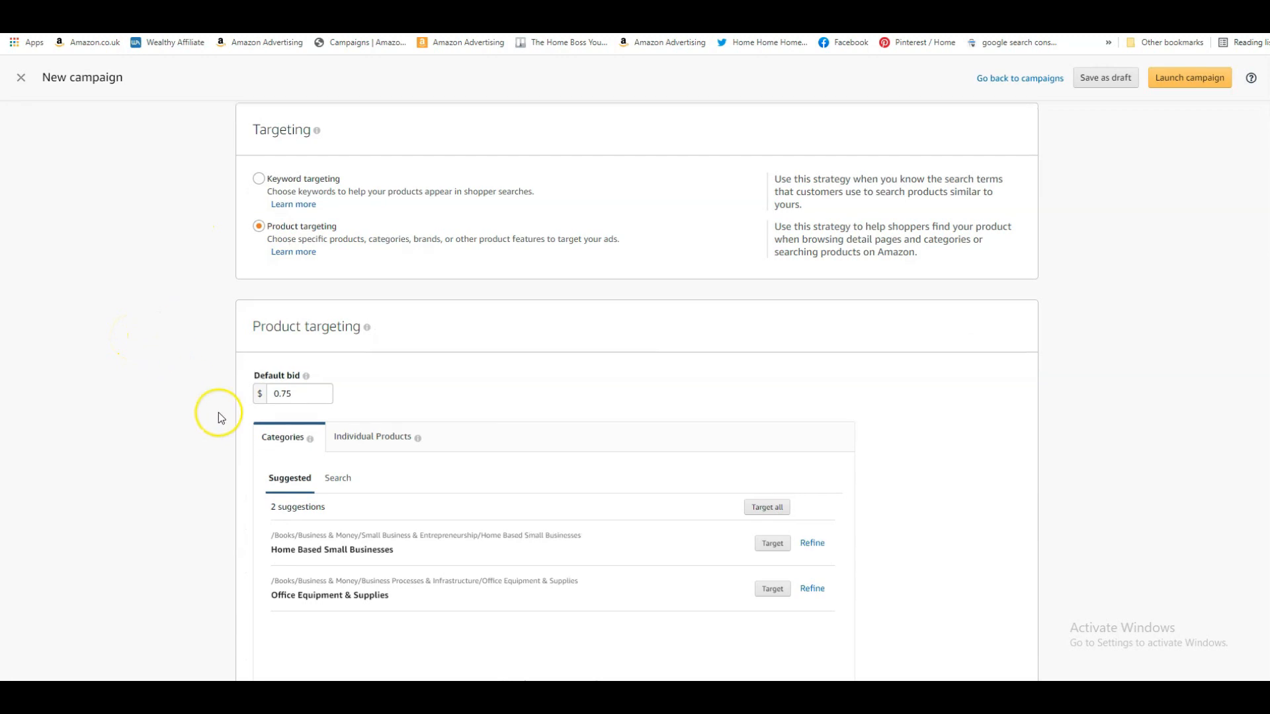
scroll(218, 411, down, 1)
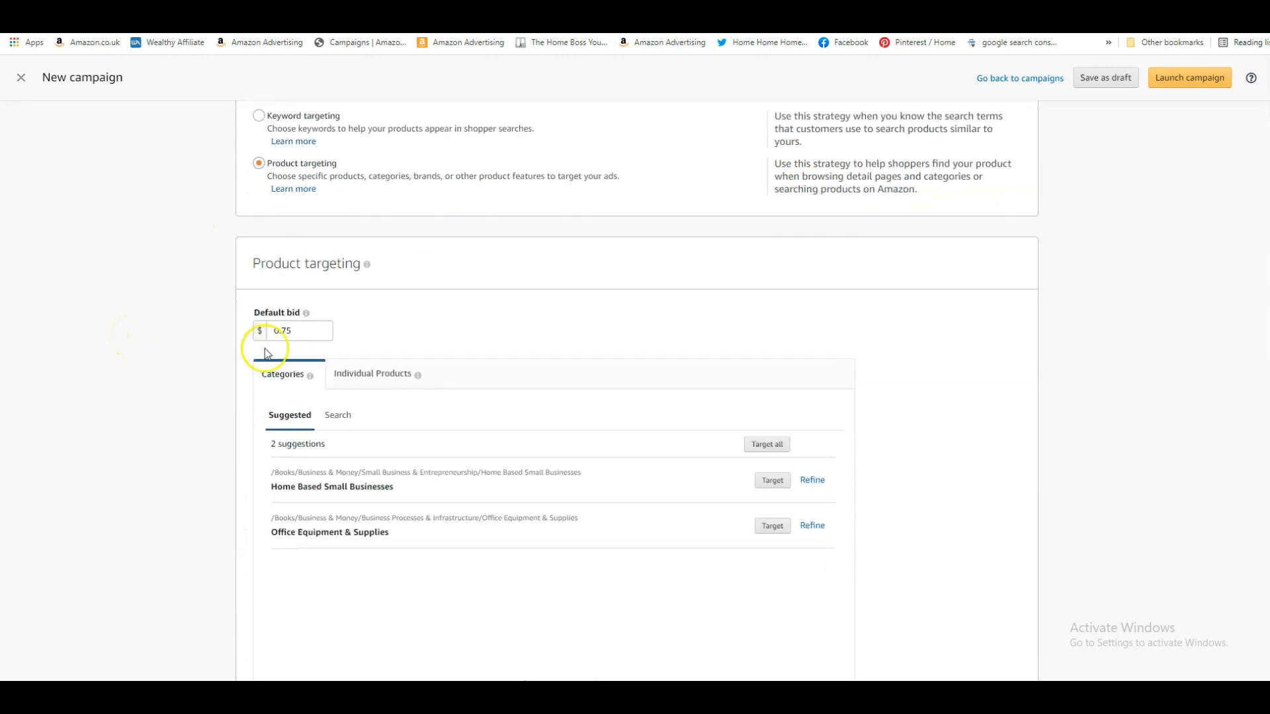
click(309, 331)
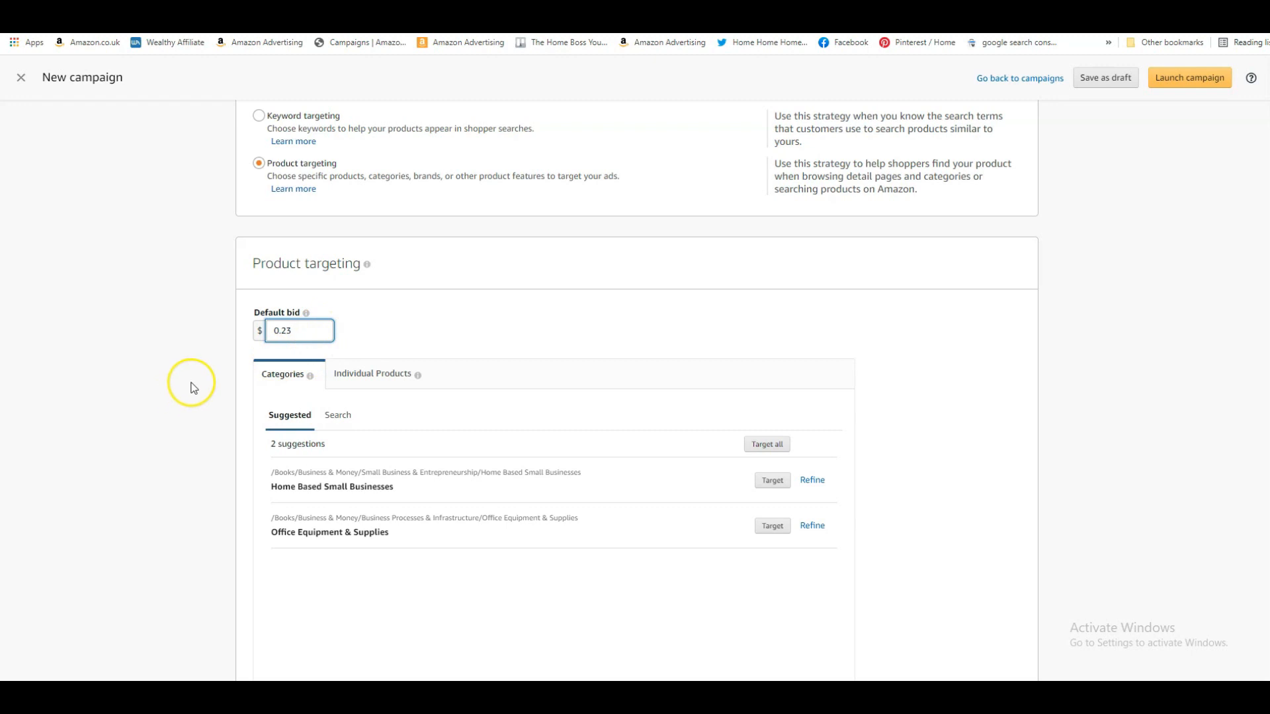
Search the individual products available for targeting for "funny notebook"
scroll(193, 388, down, 1)
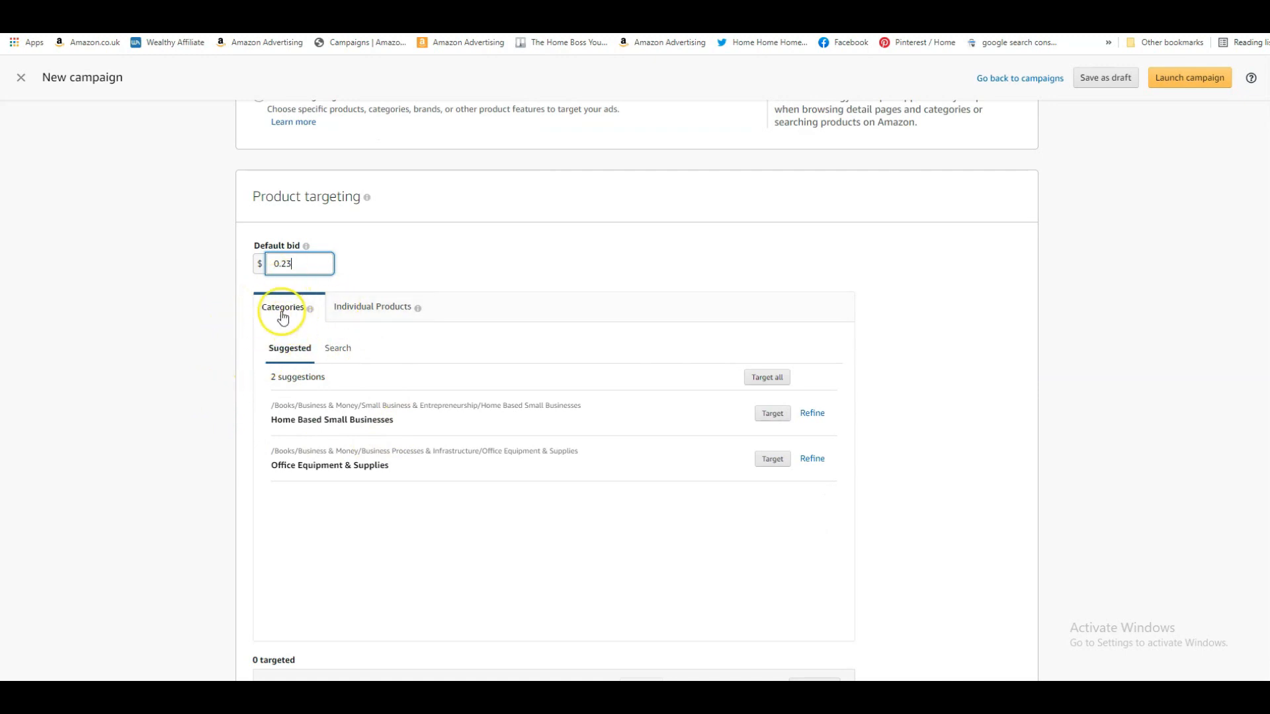
click(389, 315)
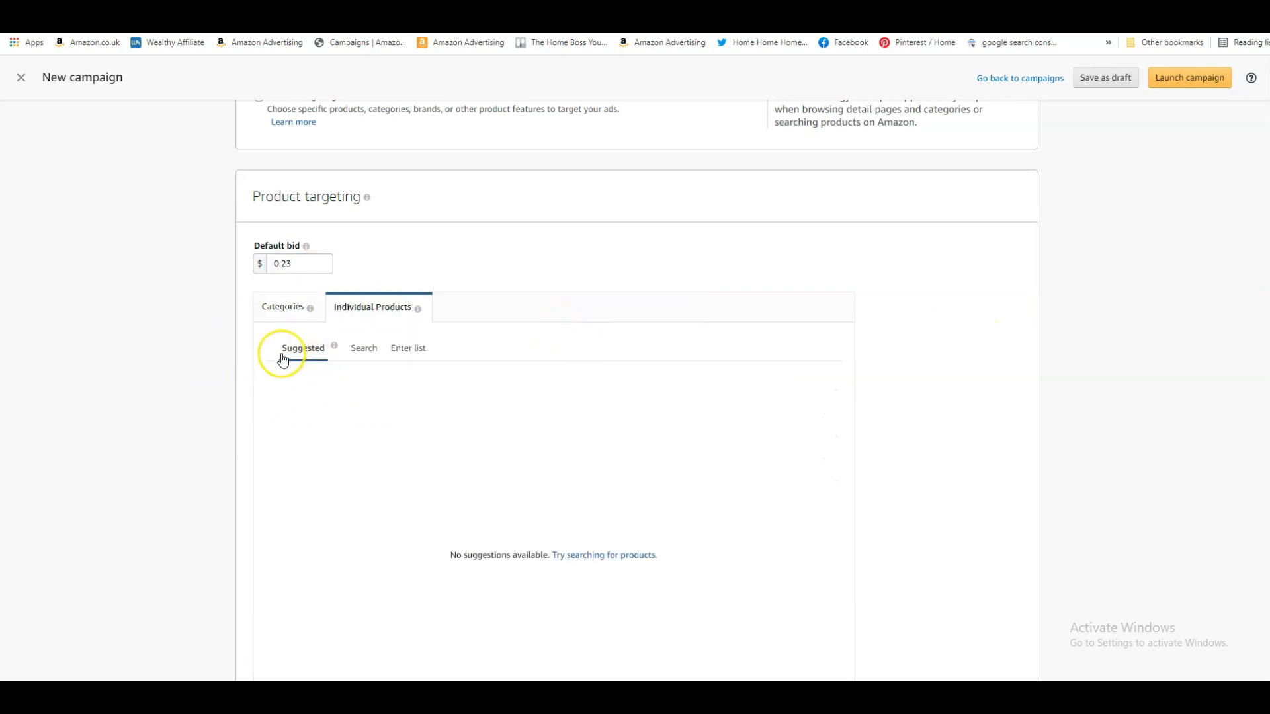
click(366, 350)
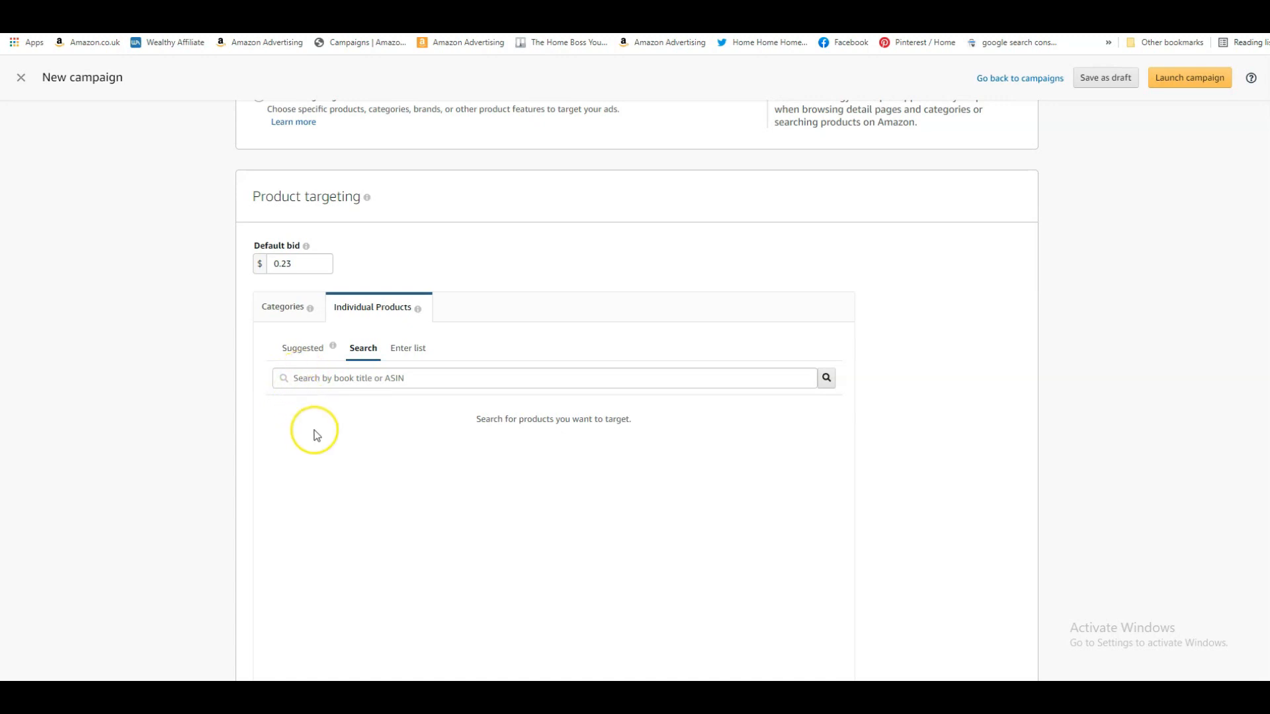
click(324, 381)
text(funny notebook)
key(Return)
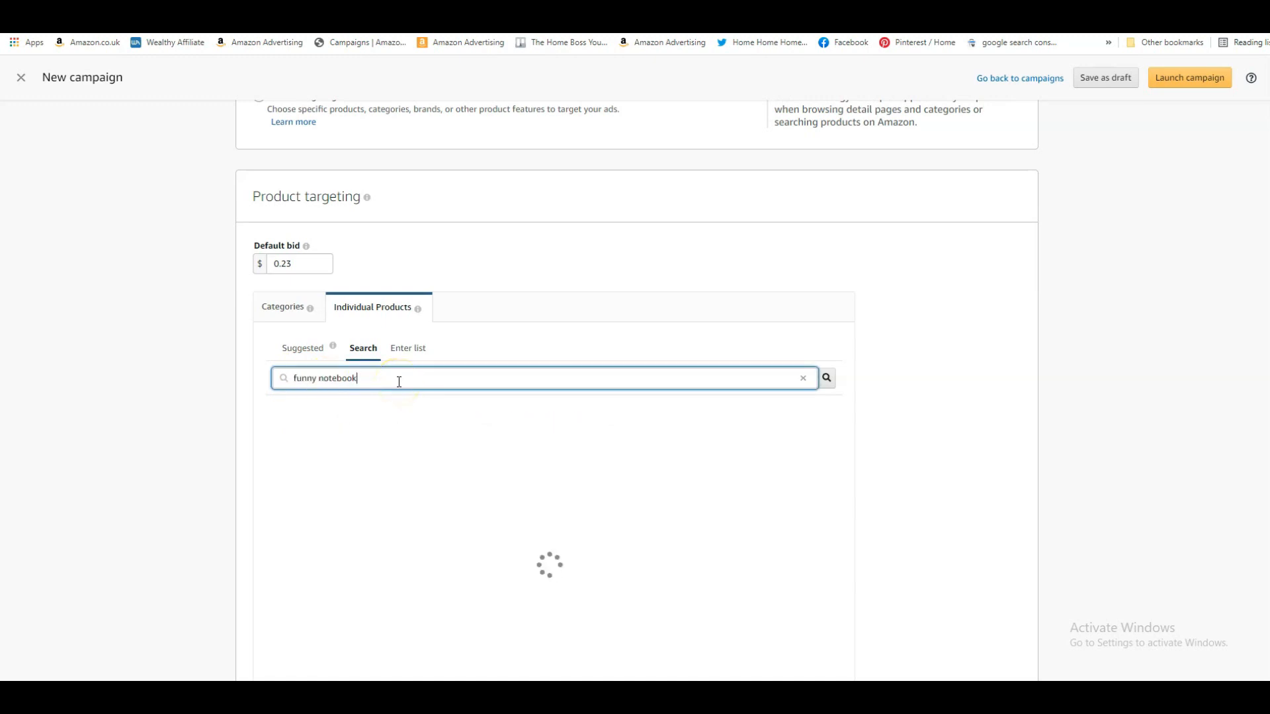
Target the notebook "I Survived Another Meeting that Should Have Been an Email" from the search results
scroll(226, 466, down, 1)
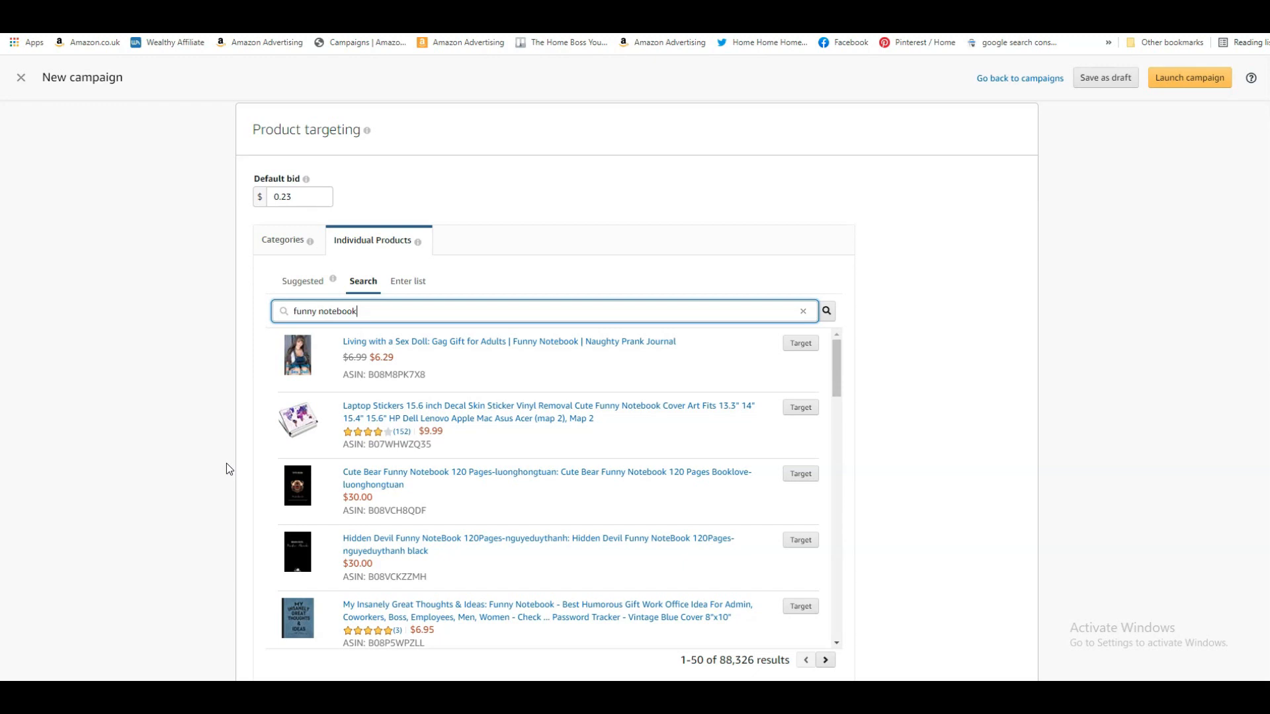
scroll(226, 463, down, 2)
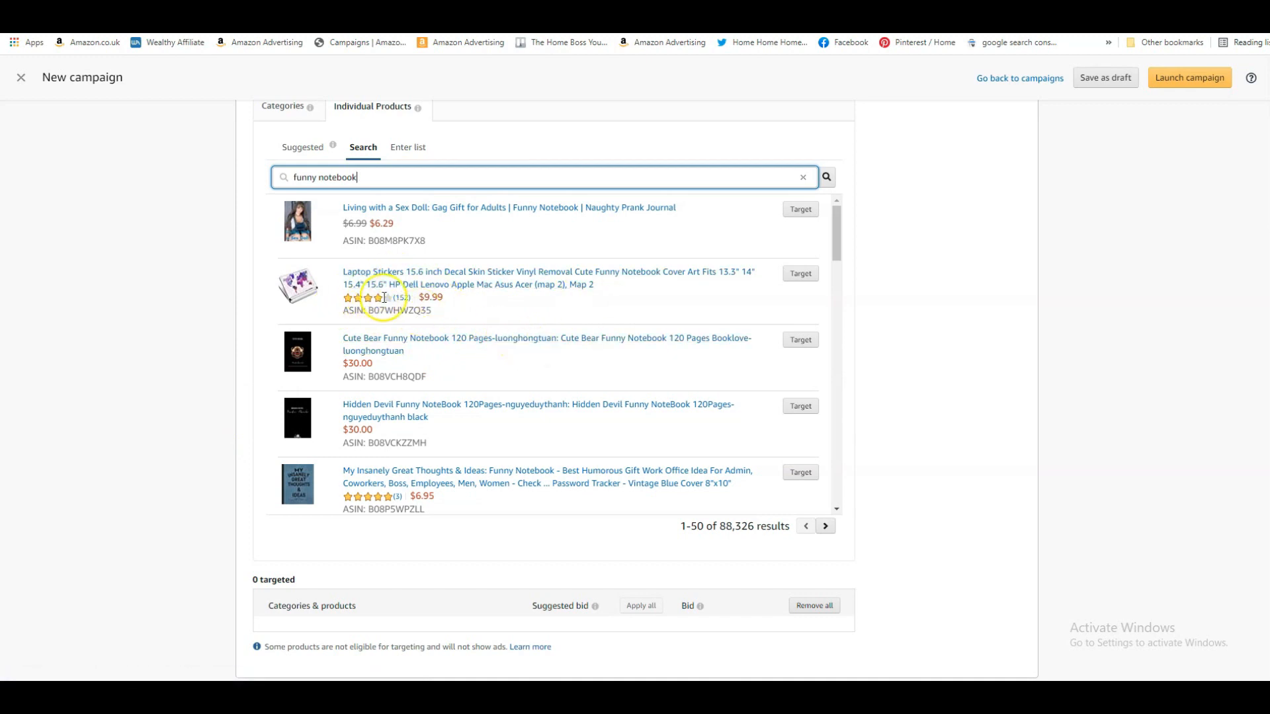
scroll(463, 340, down, 3)
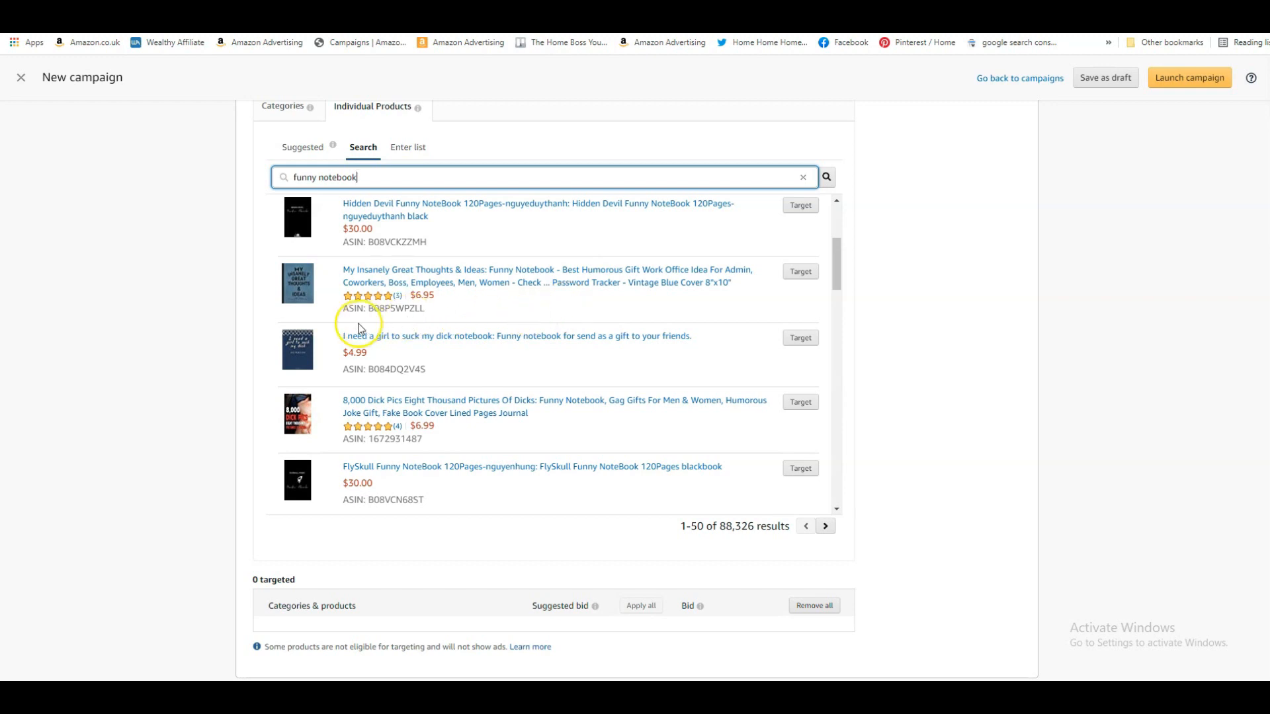
scroll(629, 320, down, 3)
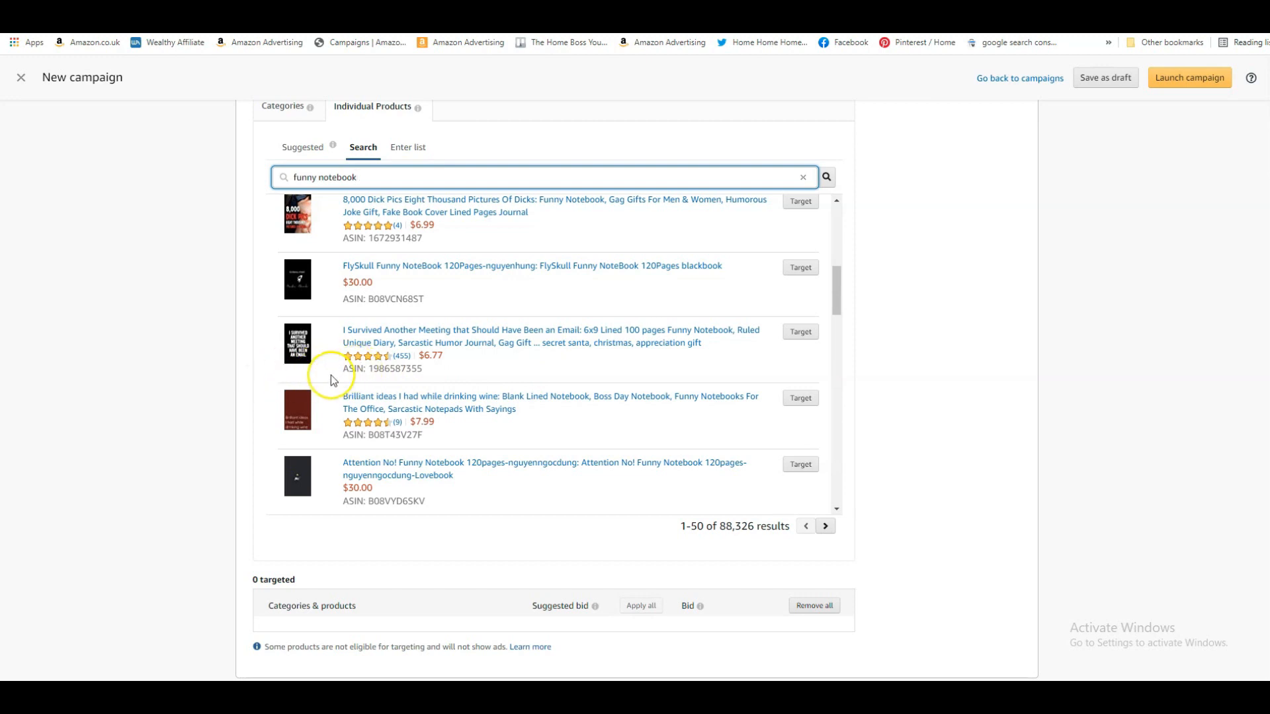
click(799, 333)
Add the notebooks "The best is yet to come..." and "Shit I Can't Remember" to the campaign's product targets
scroll(647, 397, down, 1)
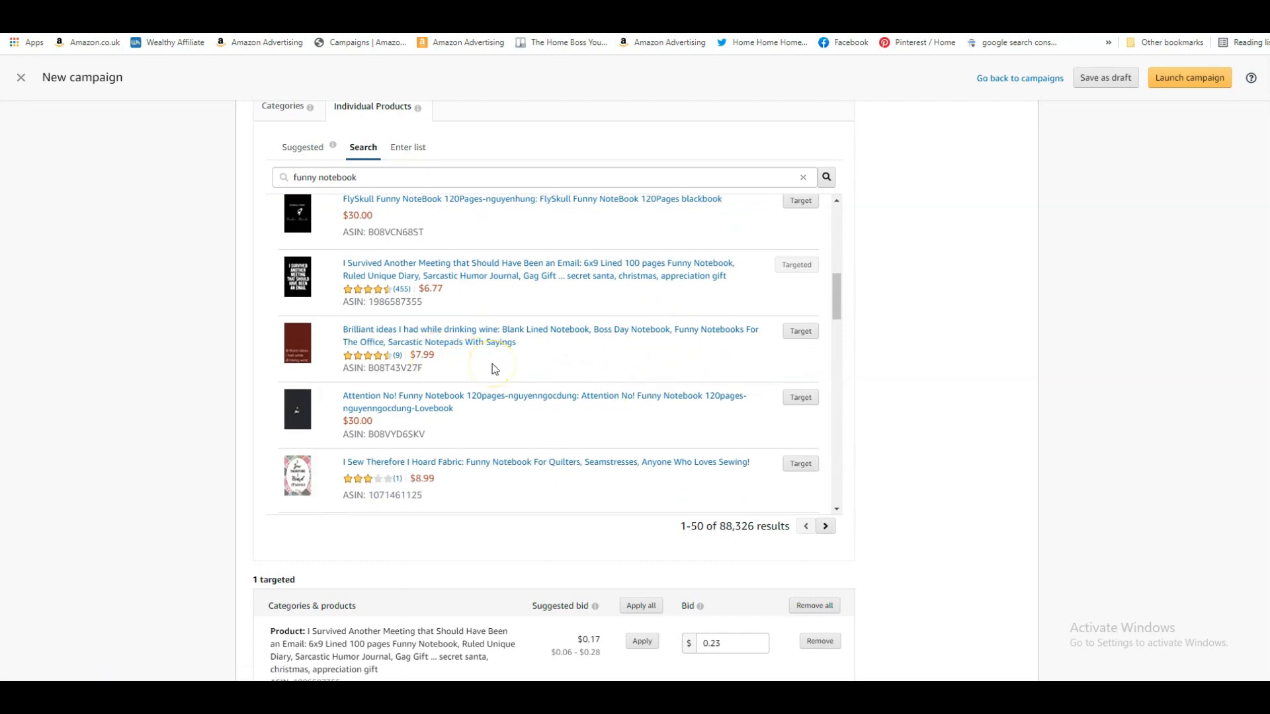
scroll(493, 365, down, 2)
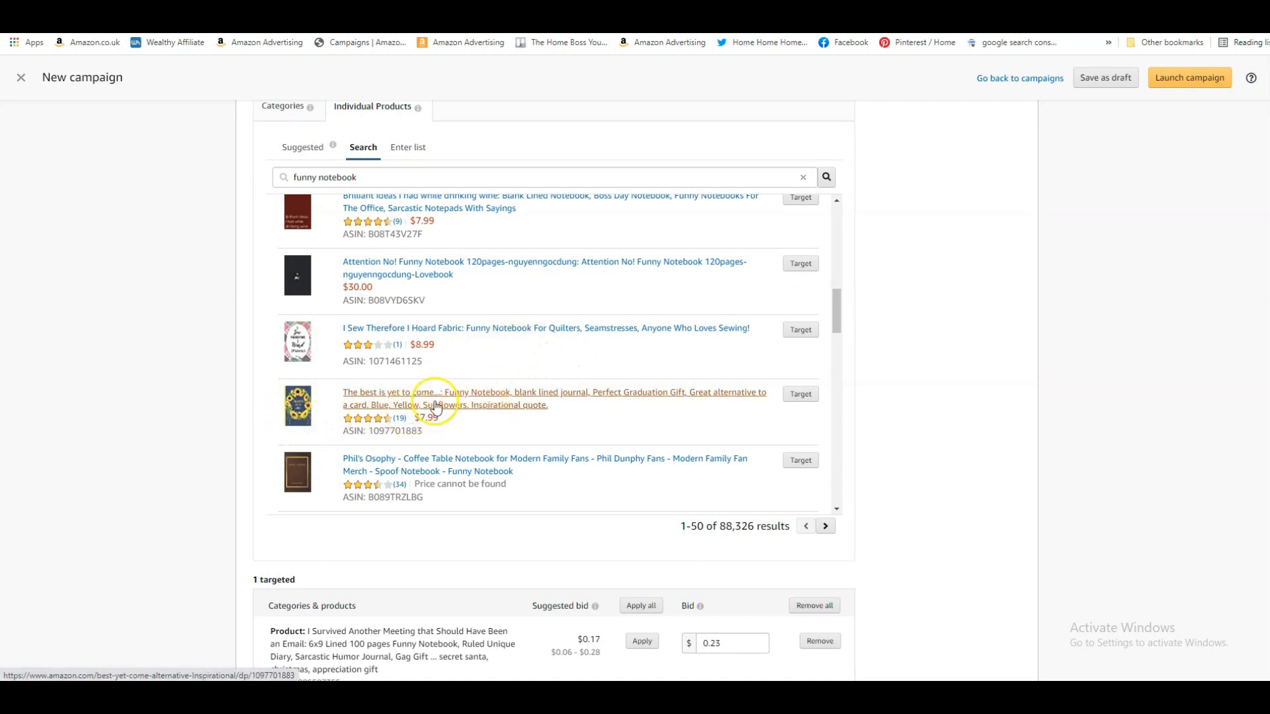
click(799, 396)
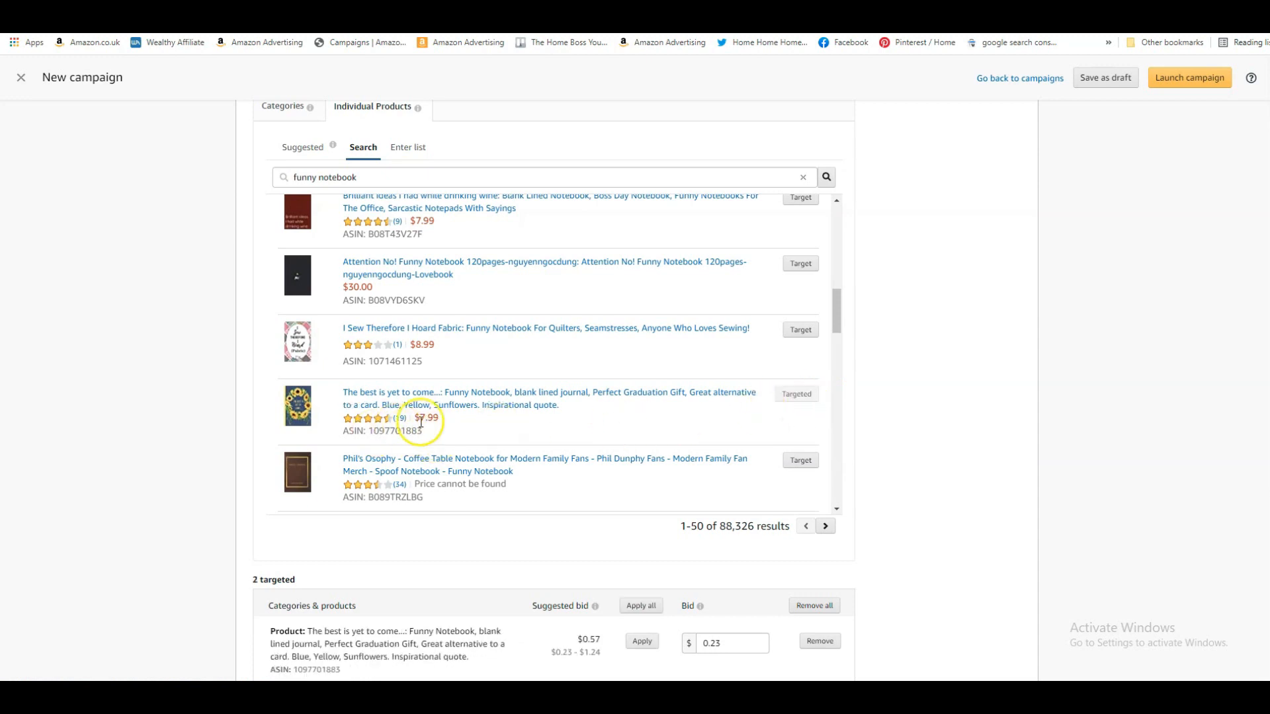
scroll(646, 411, down, 2)
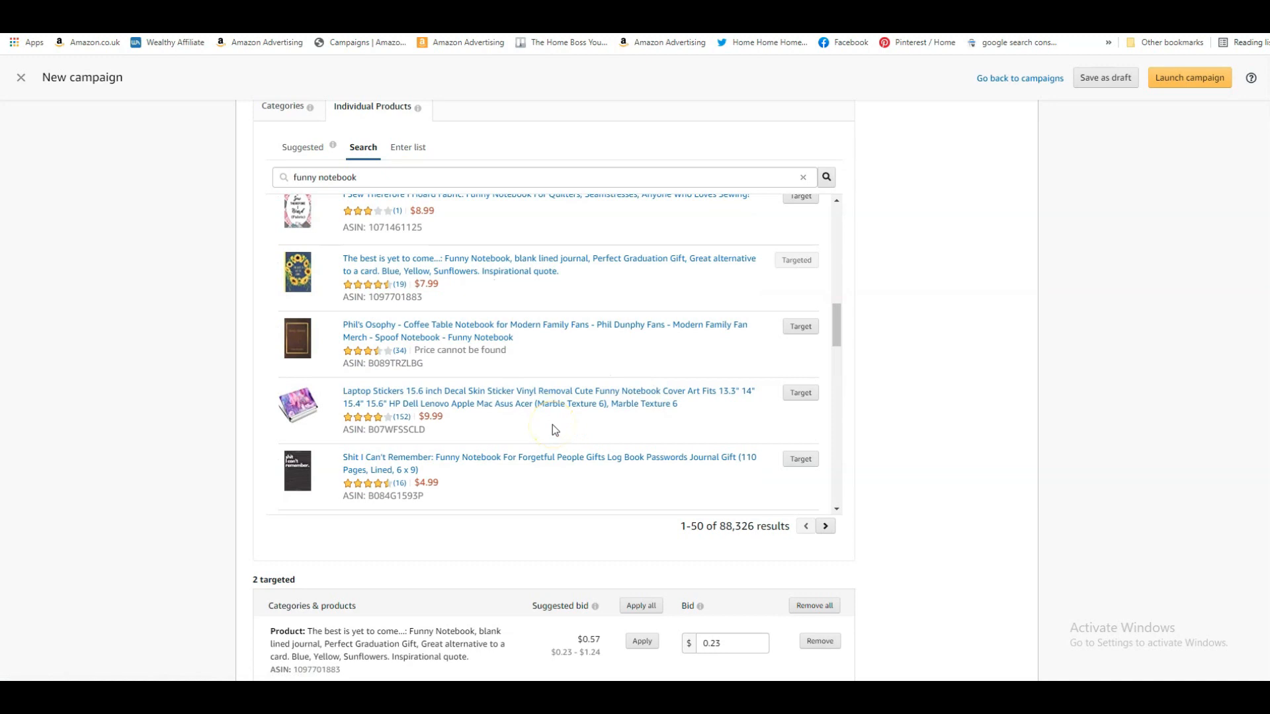
scroll(555, 428, down, 2)
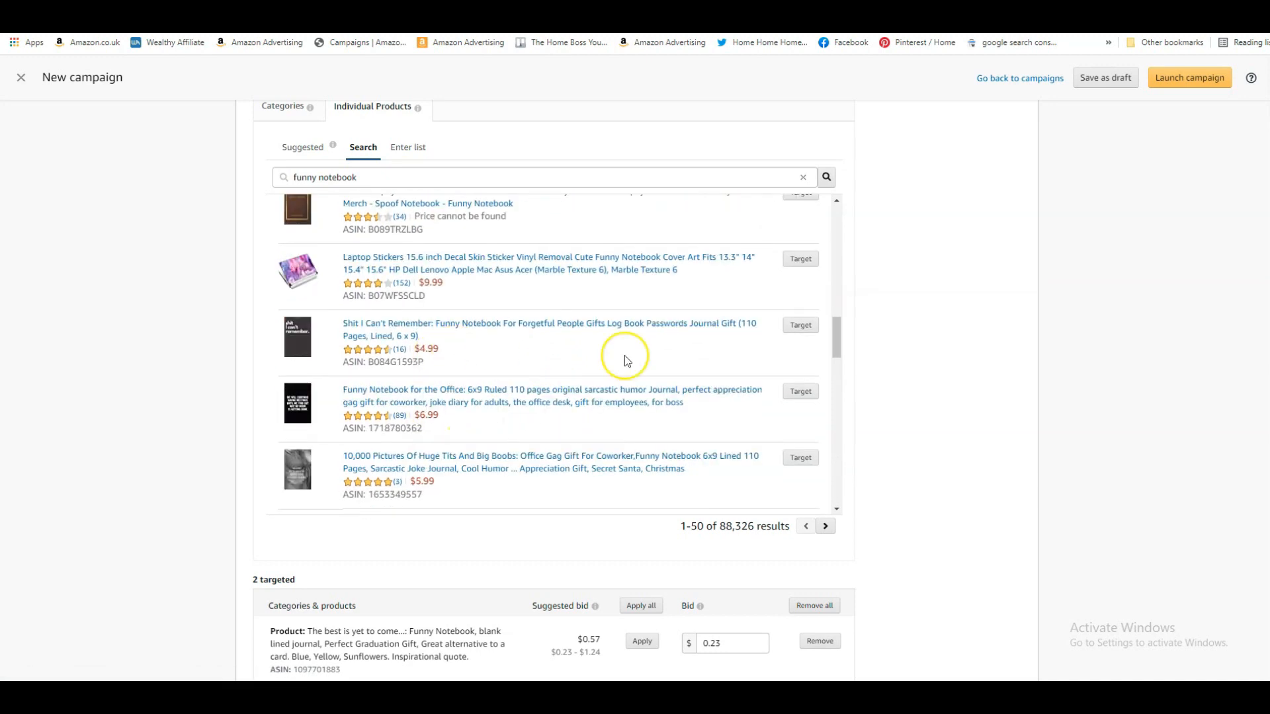
click(800, 325)
Target the black "Sure, Let Me Drop Everything and Work On Your Problem" 6x9 notebook and "This Girl Loves: Arctic Fox Gifts"
scroll(607, 399, down, 2)
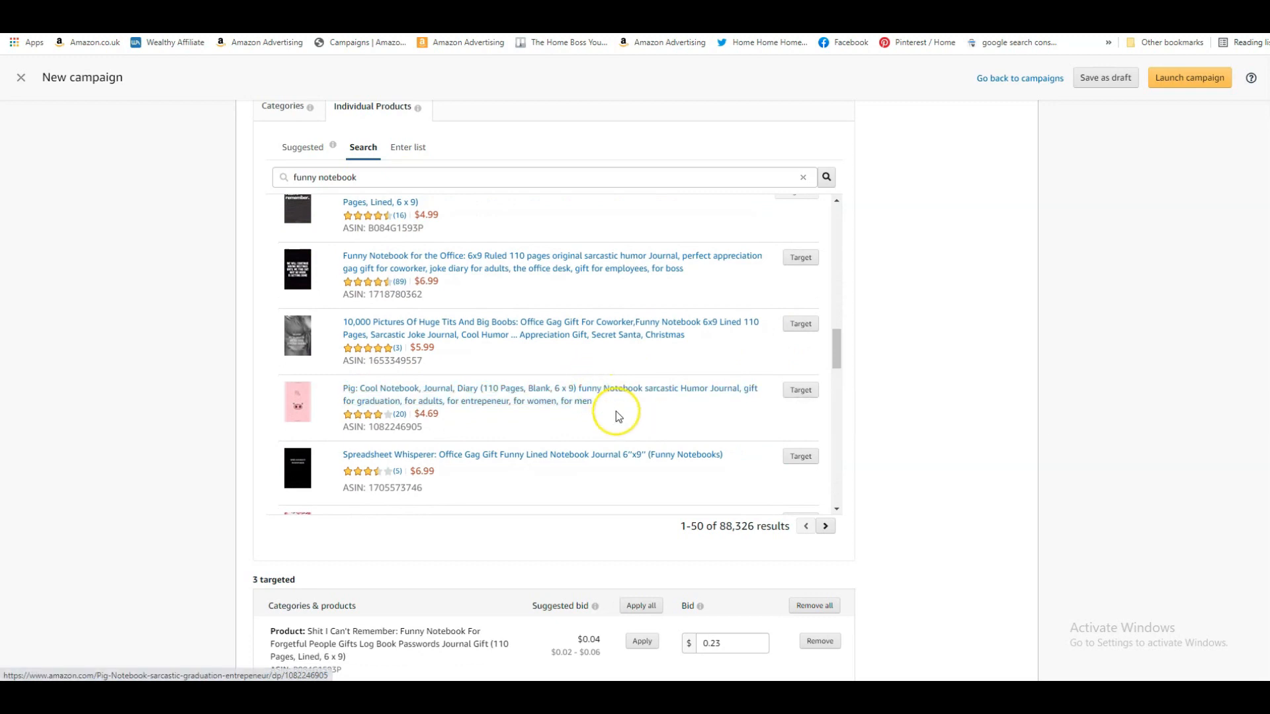
scroll(648, 422, down, 3)
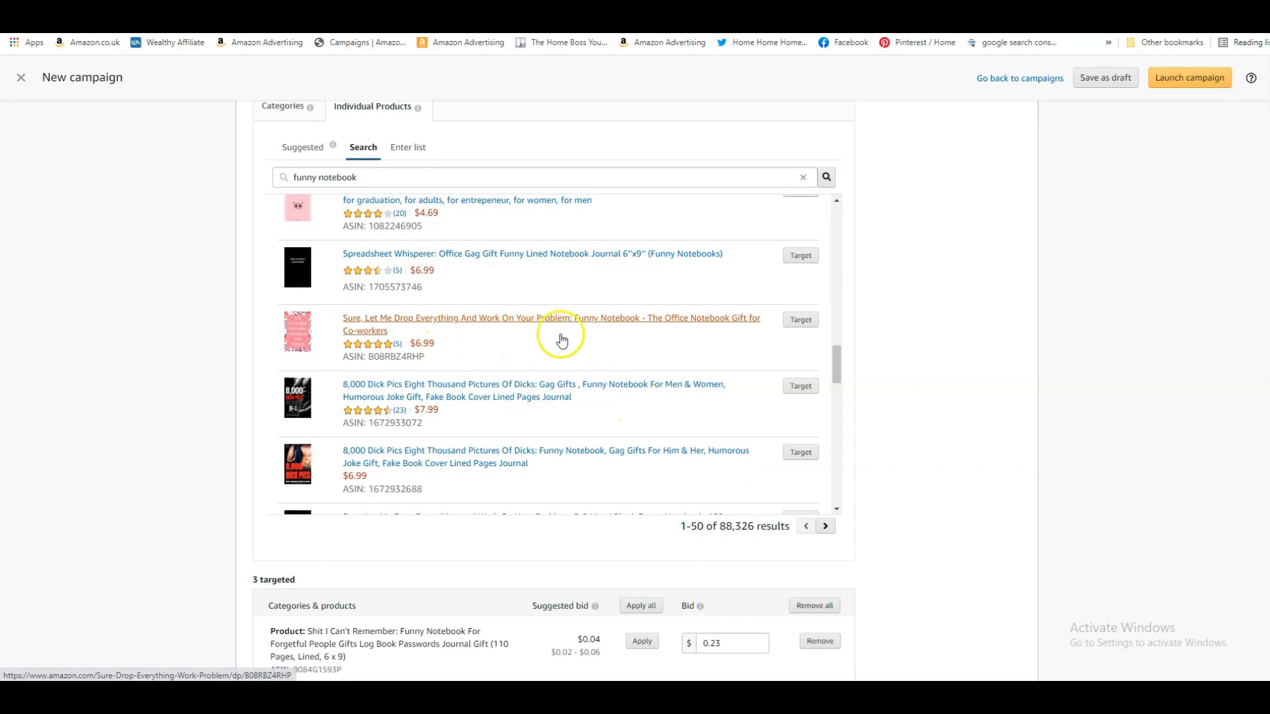
scroll(529, 381, down, 3)
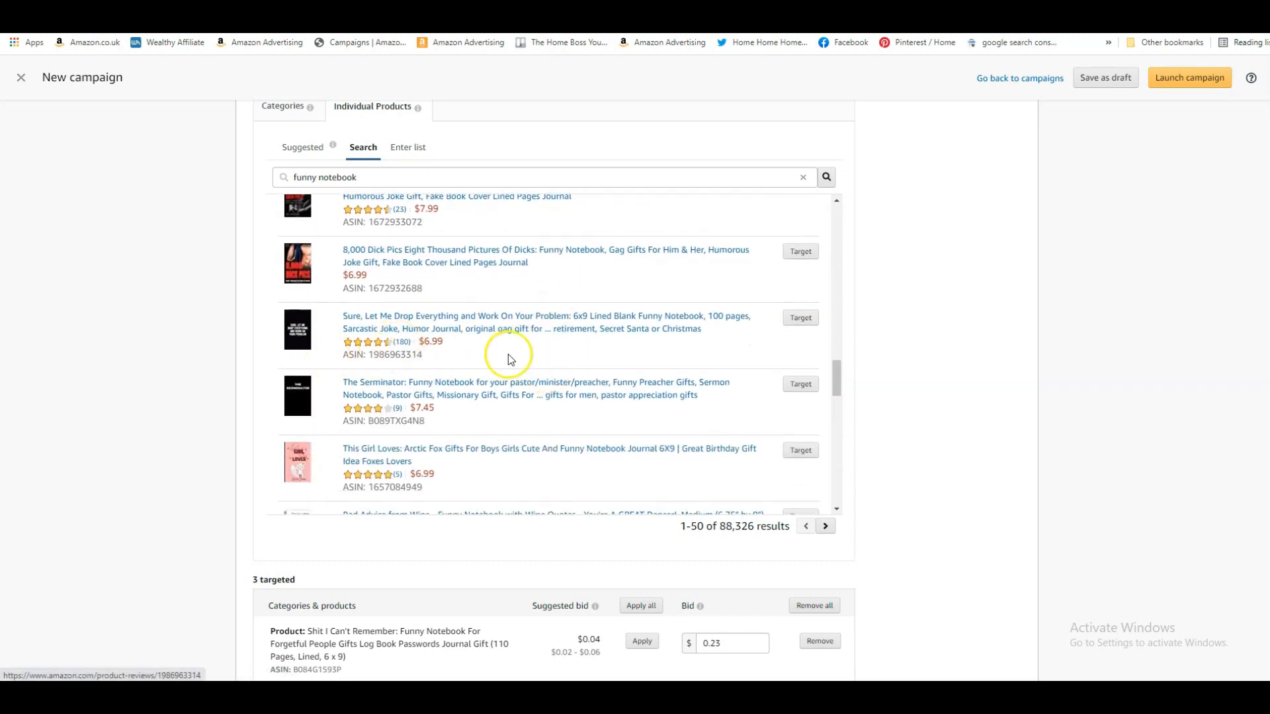
click(801, 319)
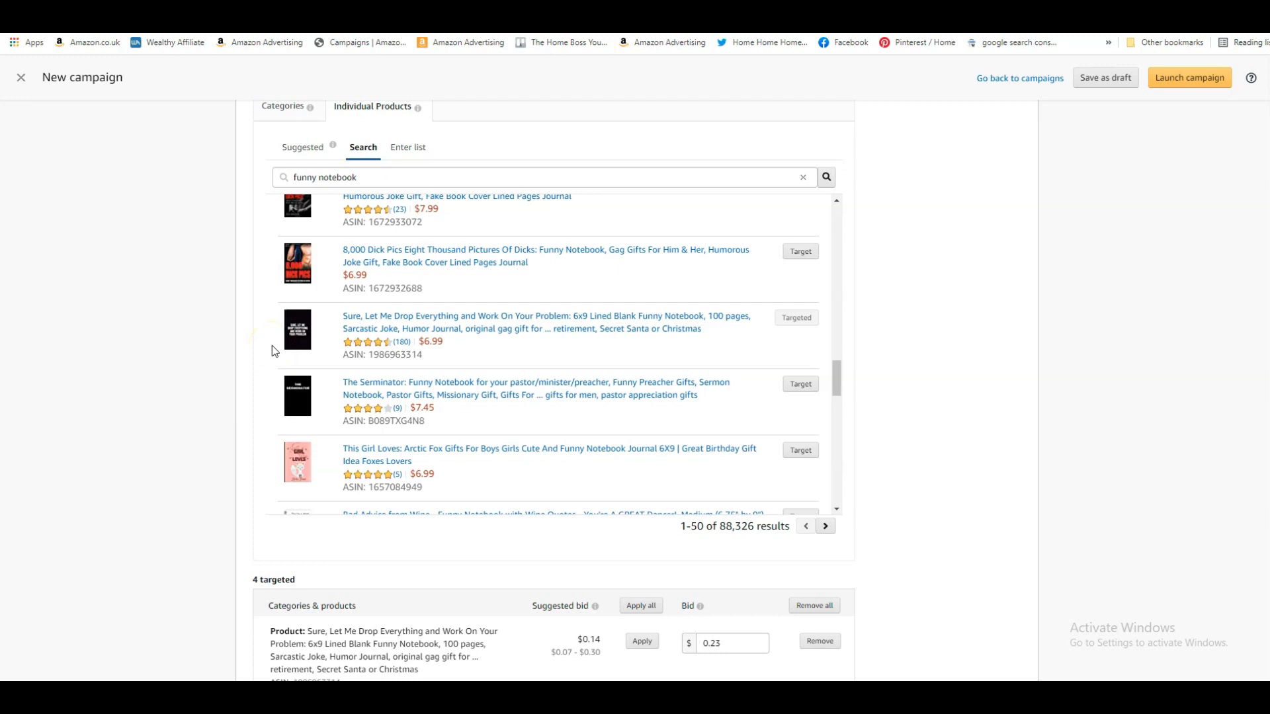
scroll(652, 425, down, 2)
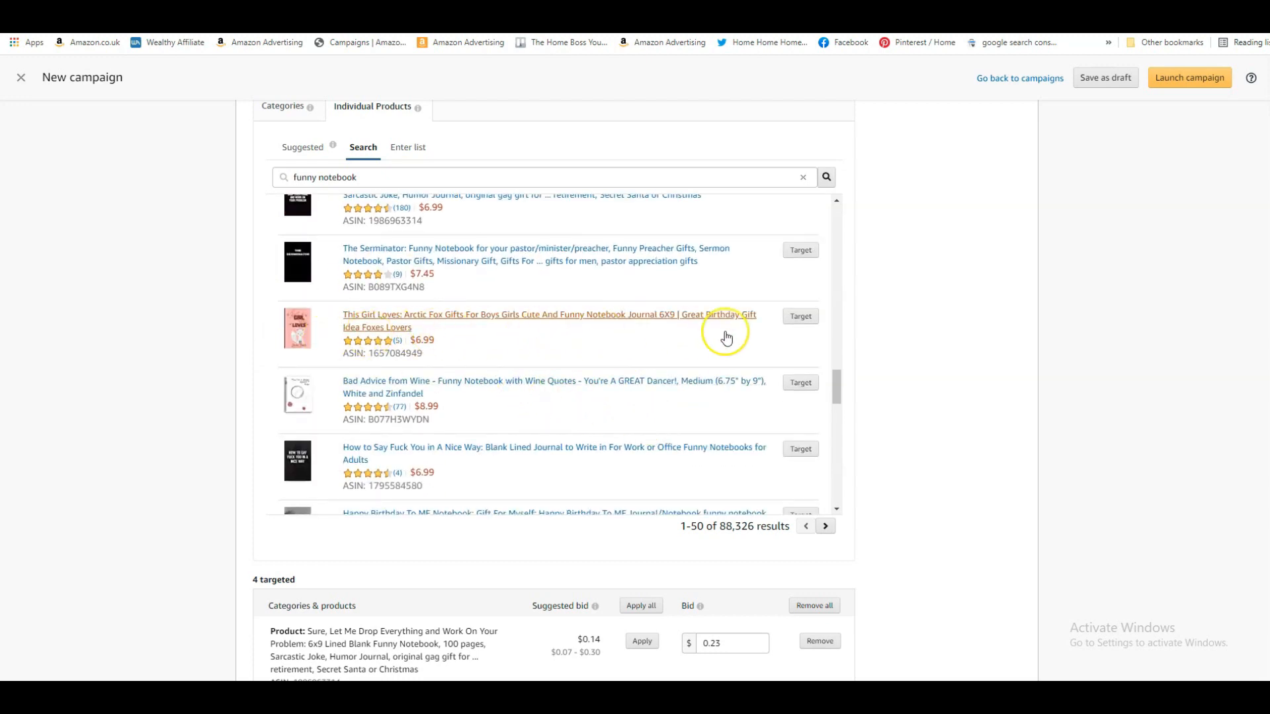
click(800, 316)
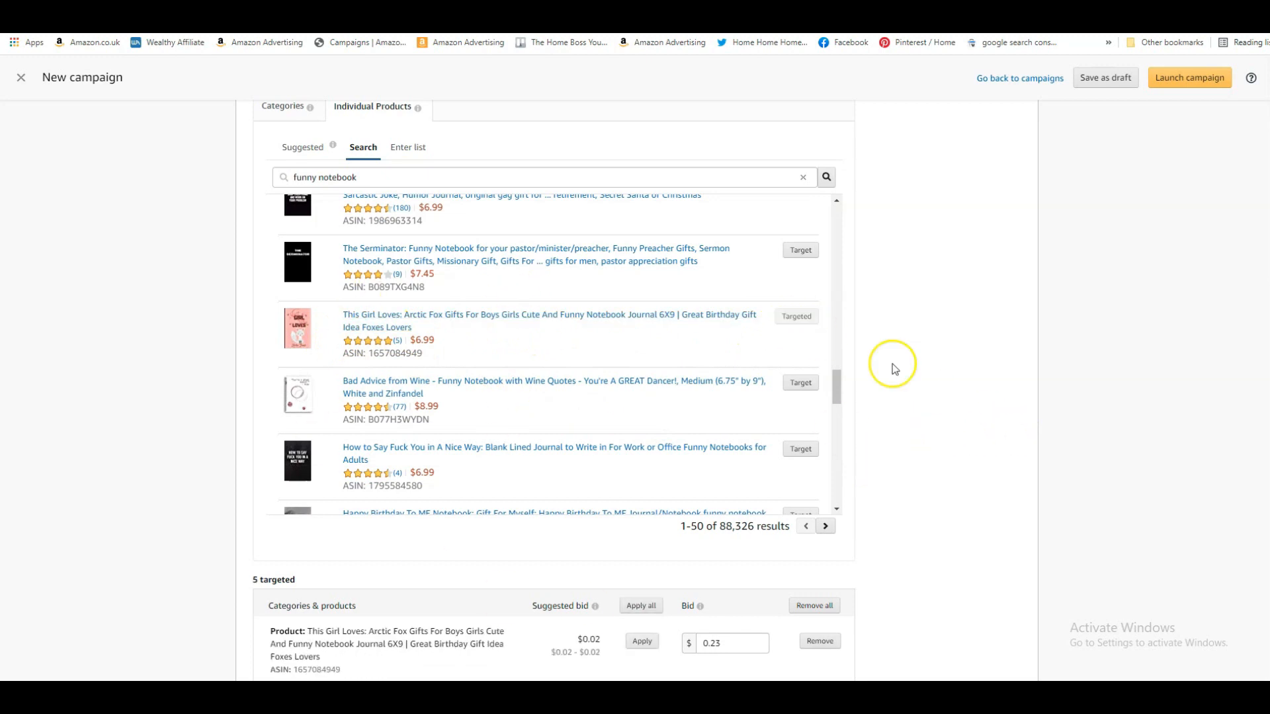
Review the targeted products' bids, the optional negative product targeting section, and the custom text and ad preview in the creative section
scroll(678, 311, down, 1)
scroll(937, 355, down, 1)
scroll(936, 356, down, 4)
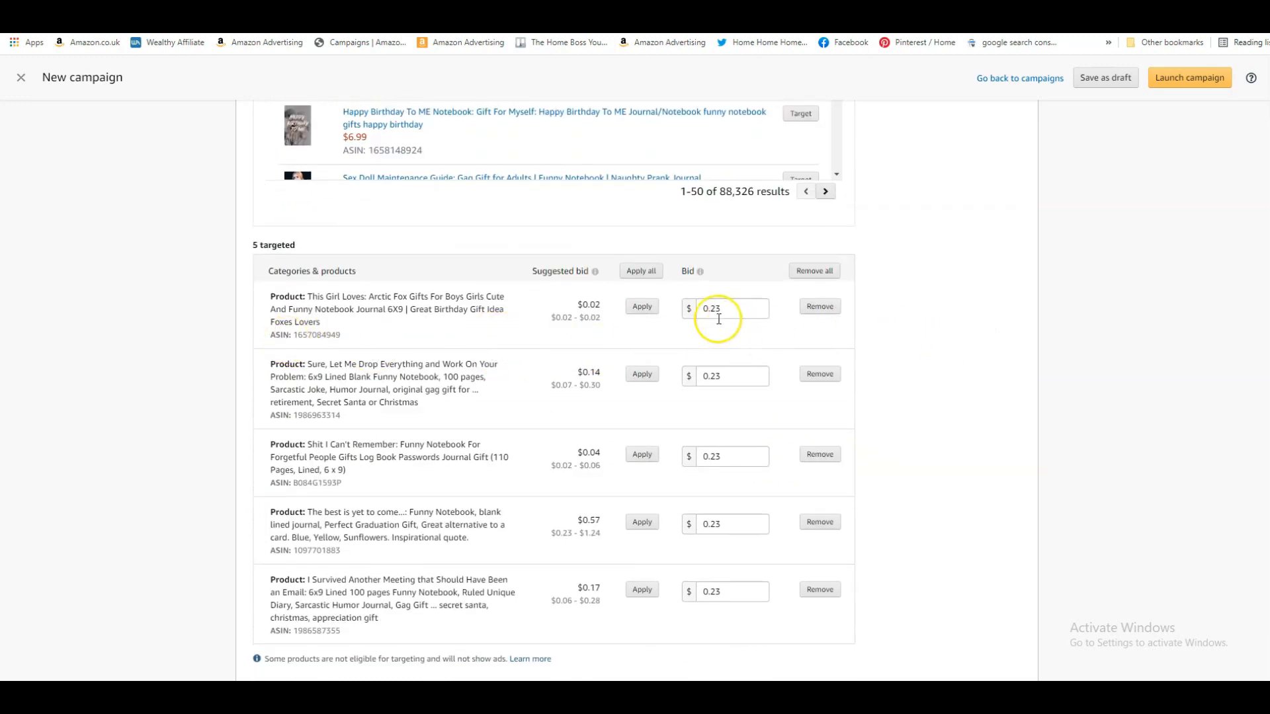
scroll(770, 387, down, 2)
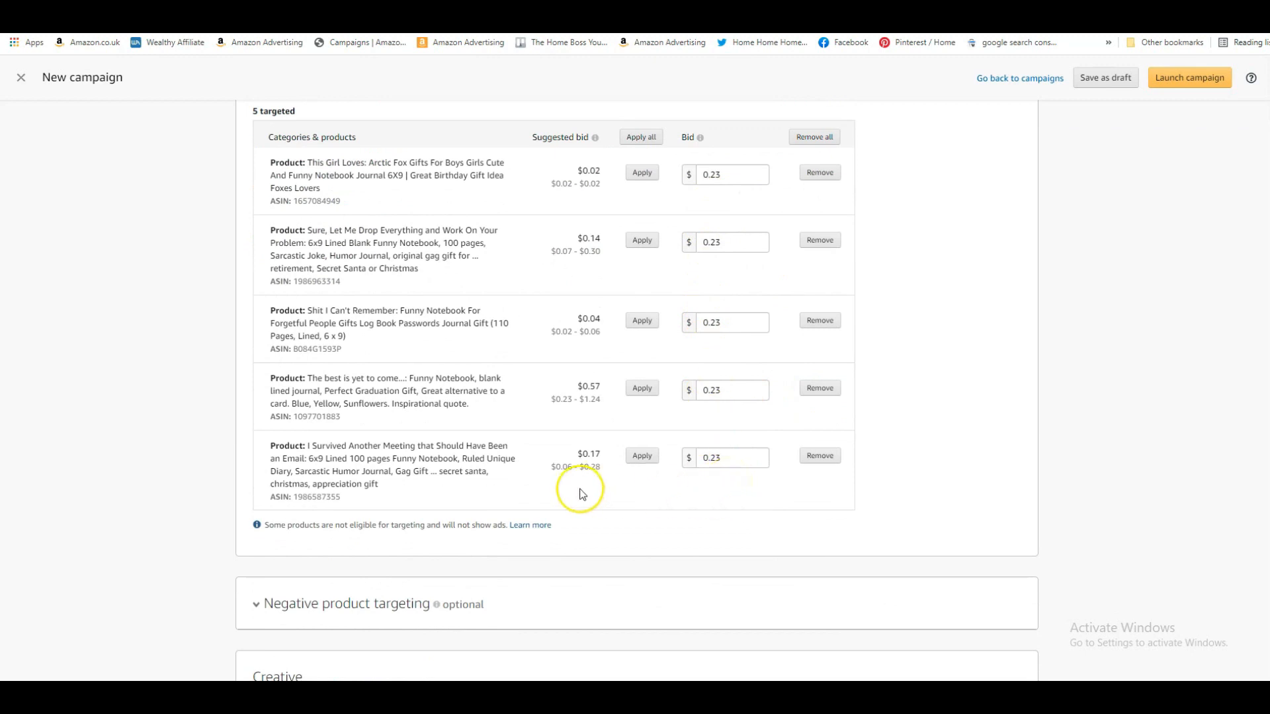
scroll(952, 426, down, 8)
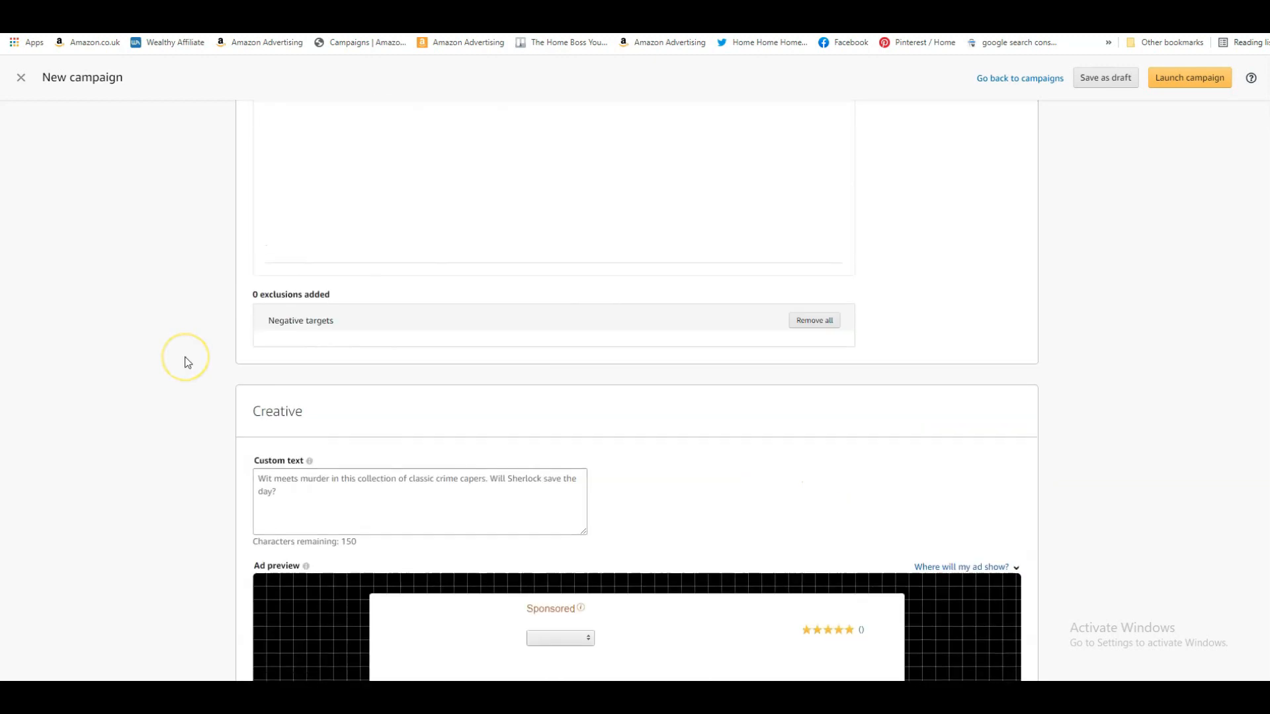
scroll(187, 361, up, 7)
scroll(187, 361, up, 6)
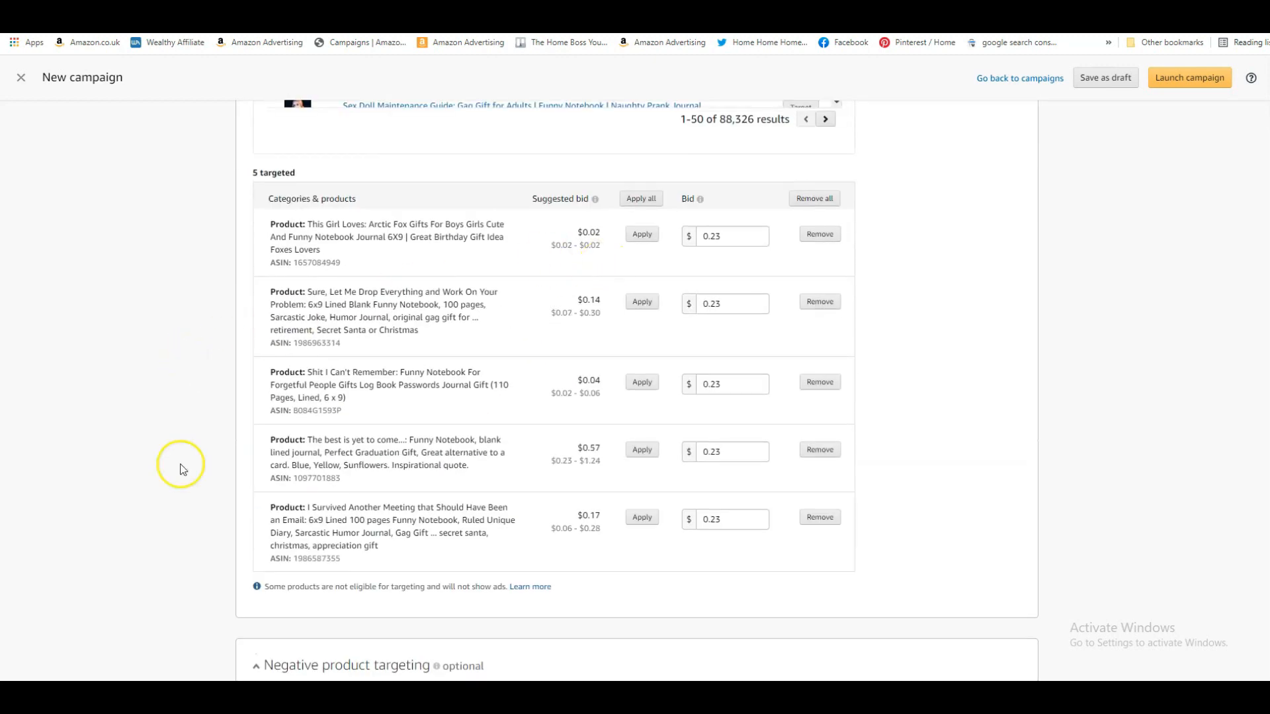
scroll(205, 465, down, 15)
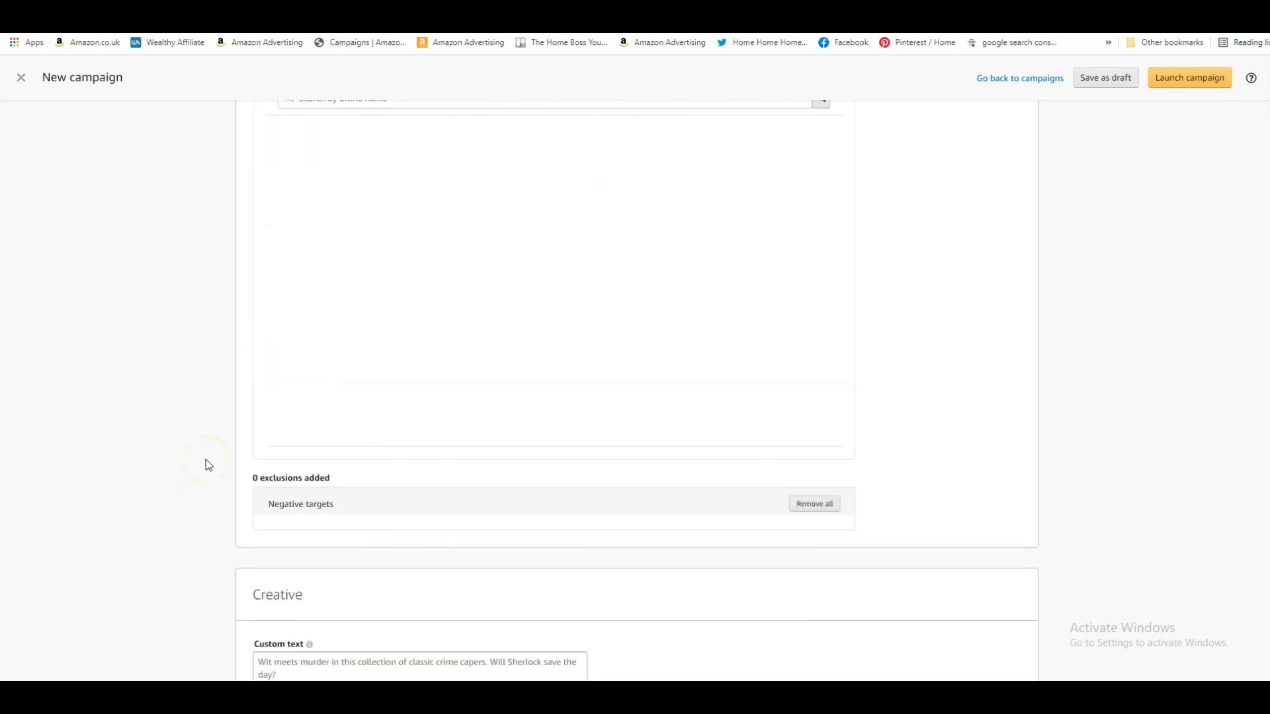